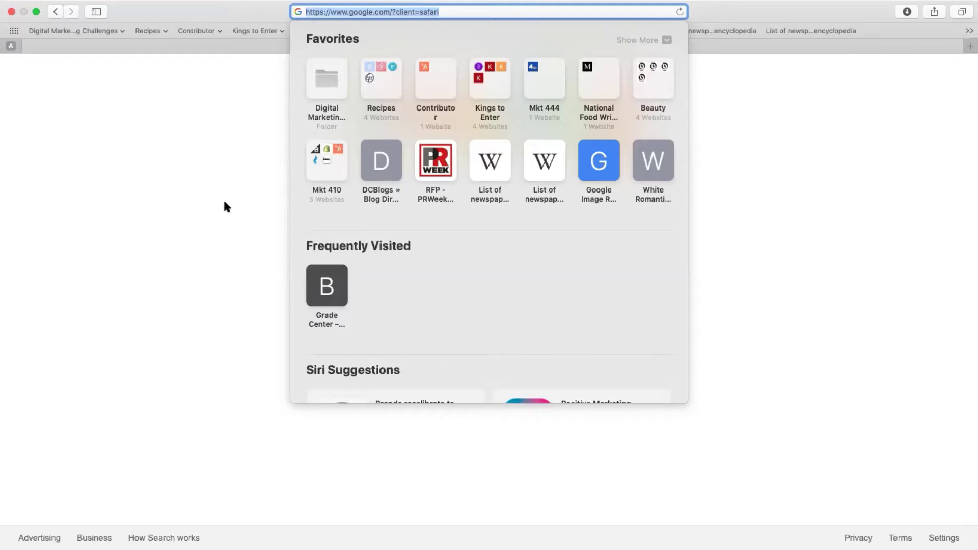
Enter the better NOW example site's address in Safari's address bar.
{"action": "left_click", "coordinate": [226, 206]}
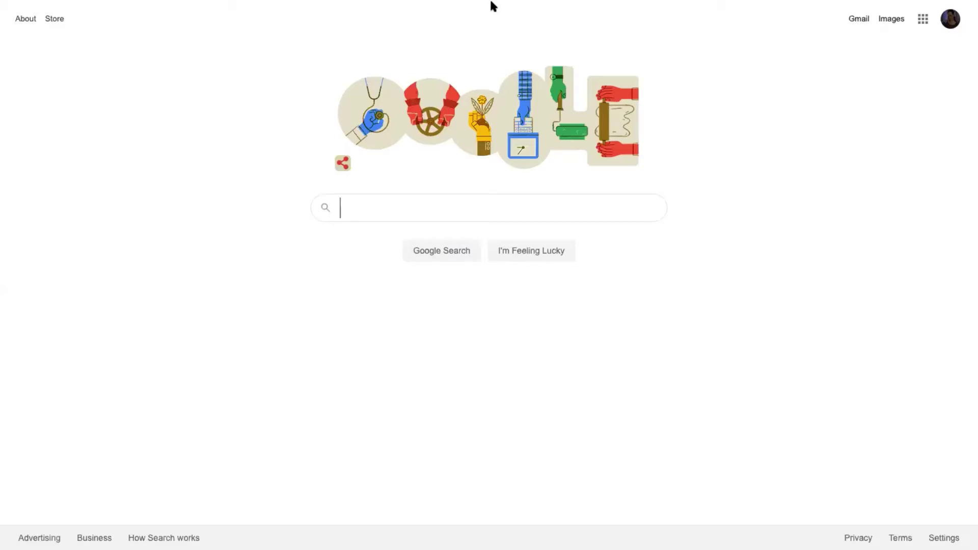
{"action": "mouse_move", "coordinate": [497, 5]}
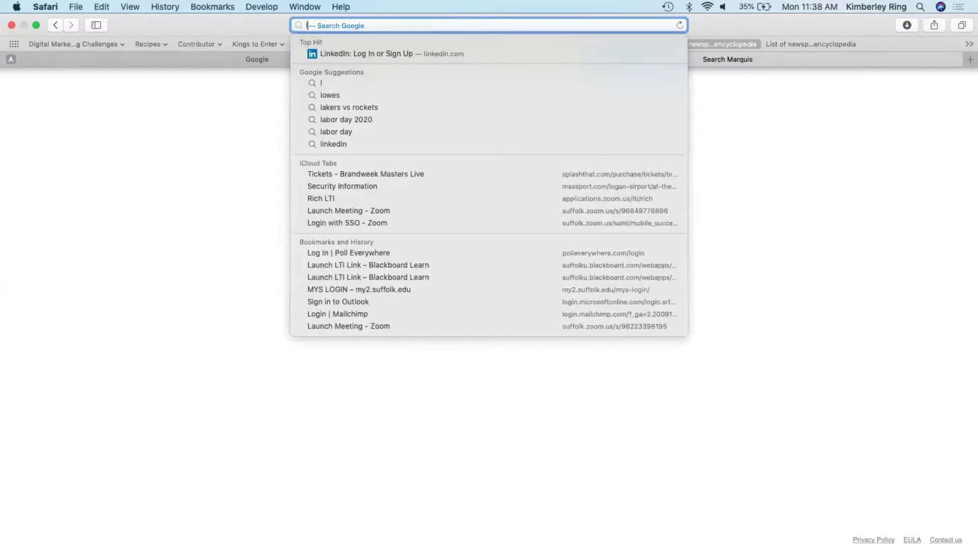
{"action": "key", "text": "BackSpace"}
{"action": "type", "text": "p"}
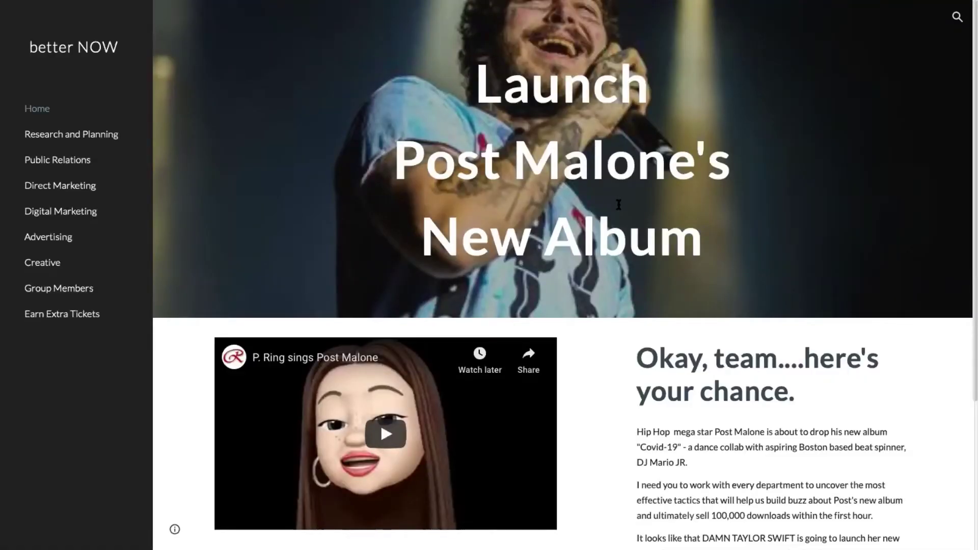
Play the home page's embedded Post Malone intro video and pause it at 0:09.
{"action": "scroll", "coordinate": [665, 283], "scroll_direction": "down", "scroll_amount": 3}
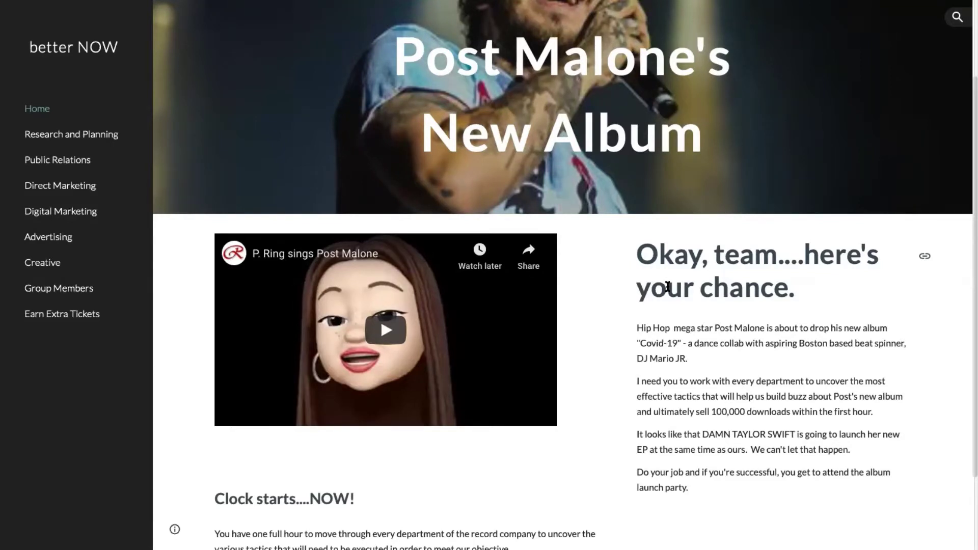
{"action": "scroll", "coordinate": [509, 357], "scroll_direction": "down", "scroll_amount": 1}
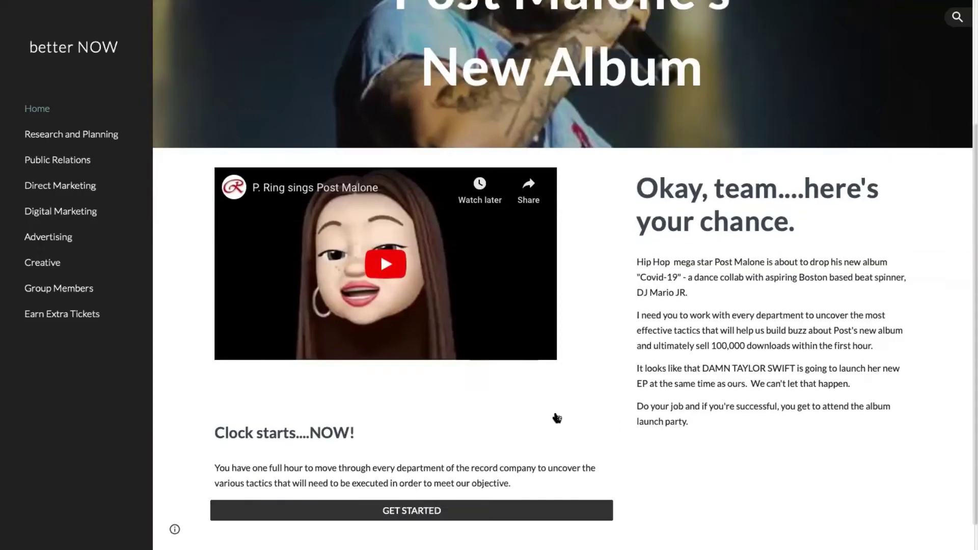
{"action": "left_click", "coordinate": [386, 264]}
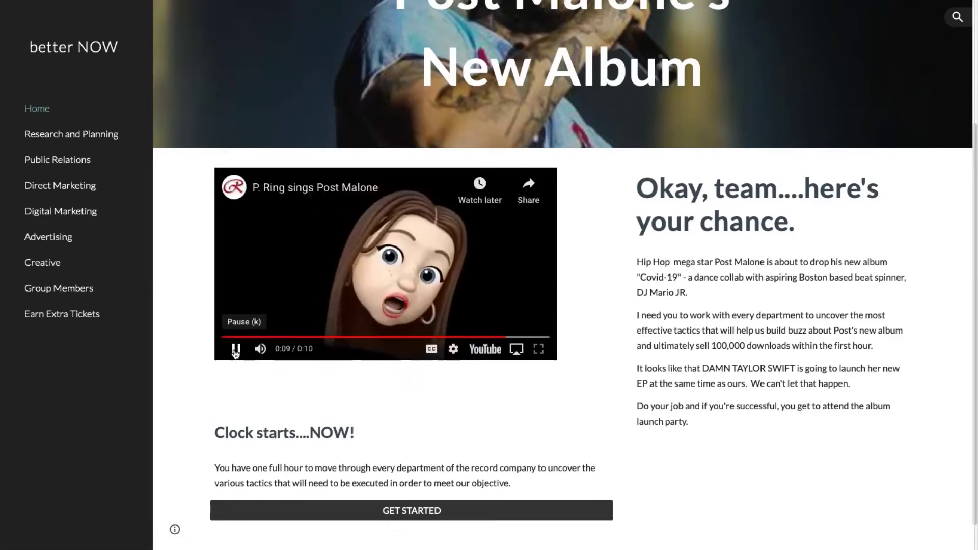
{"action": "left_click", "coordinate": [235, 351]}
{"action": "scroll", "coordinate": [328, 378], "scroll_direction": "down", "scroll_amount": 1}
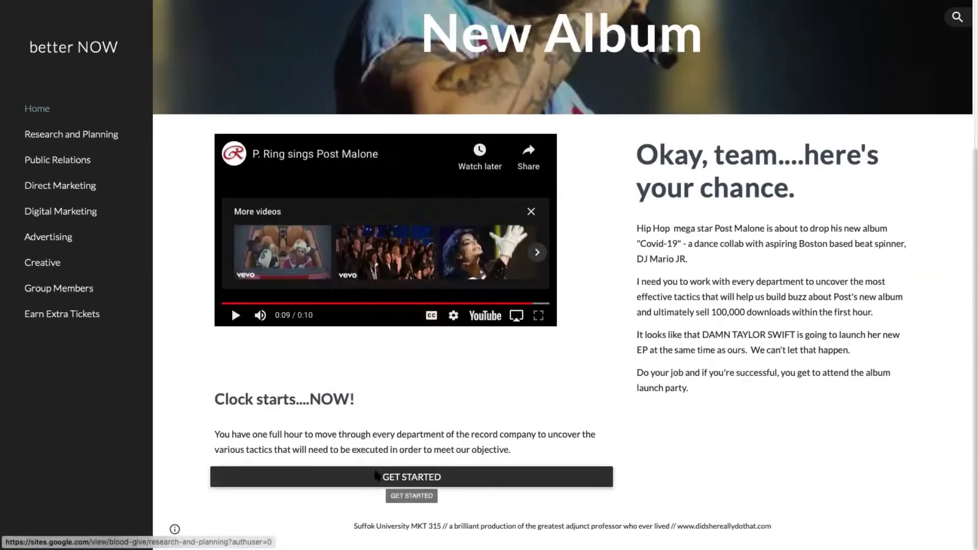
Browse the Research and Planning and Public Relations pages, ending on Earn Extra Tickets.
{"action": "left_click", "coordinate": [376, 476]}
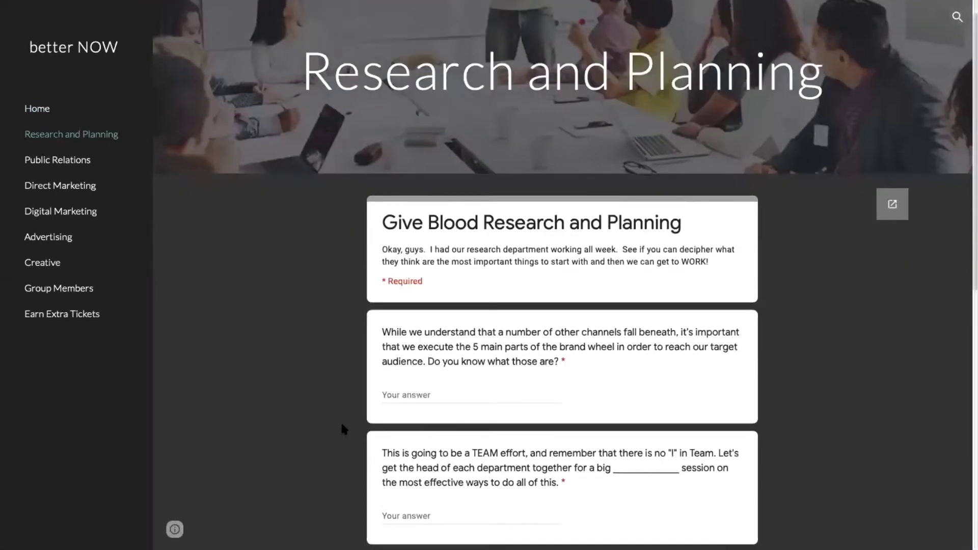
{"action": "scroll", "coordinate": [344, 430], "scroll_direction": "down", "scroll_amount": 3}
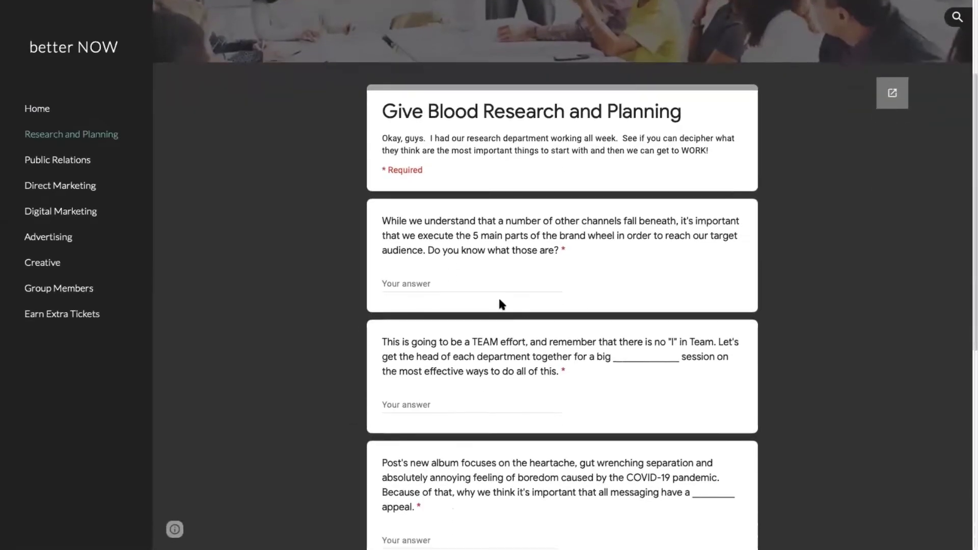
{"action": "scroll", "coordinate": [590, 152], "scroll_direction": "down", "scroll_amount": 5}
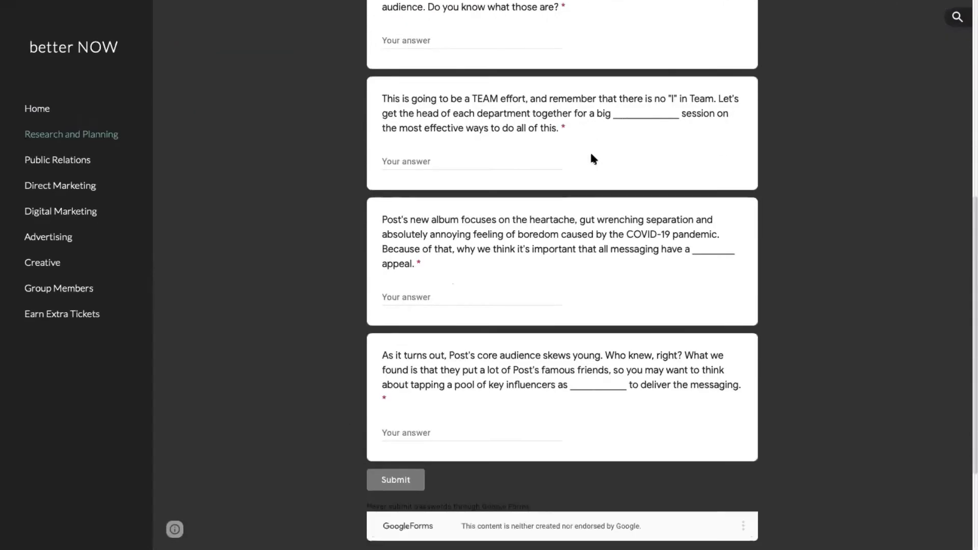
{"action": "scroll", "coordinate": [591, 159], "scroll_direction": "up", "scroll_amount": 8}
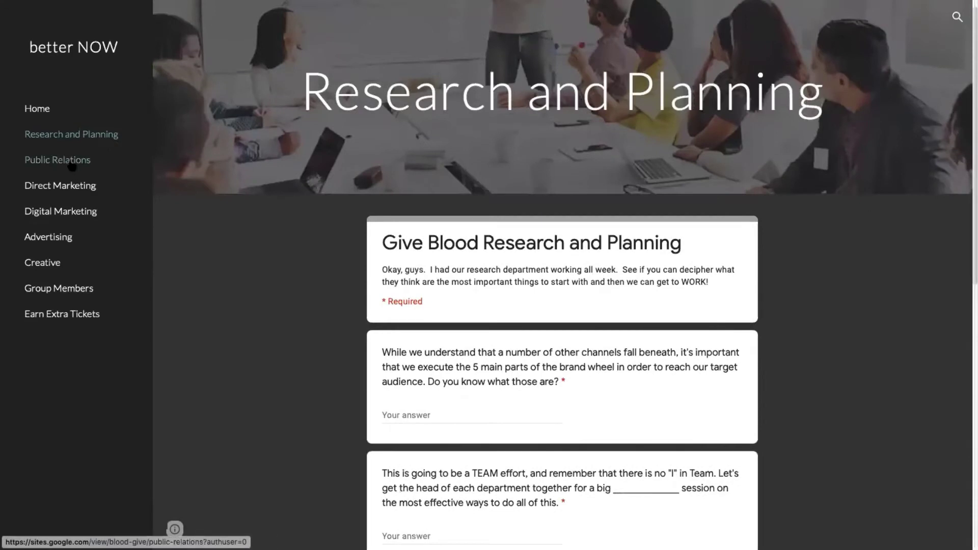
{"action": "left_click", "coordinate": [71, 163]}
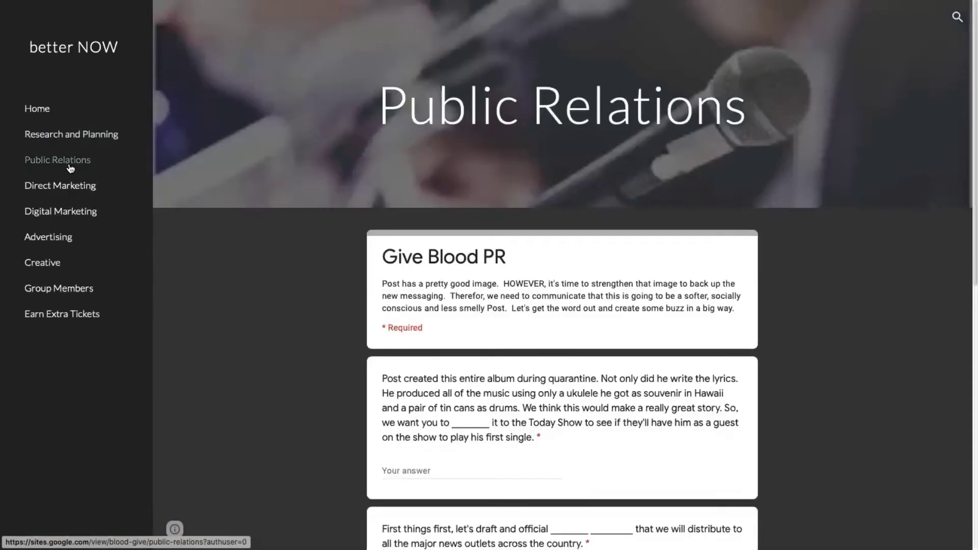
{"action": "left_click", "coordinate": [56, 313]}
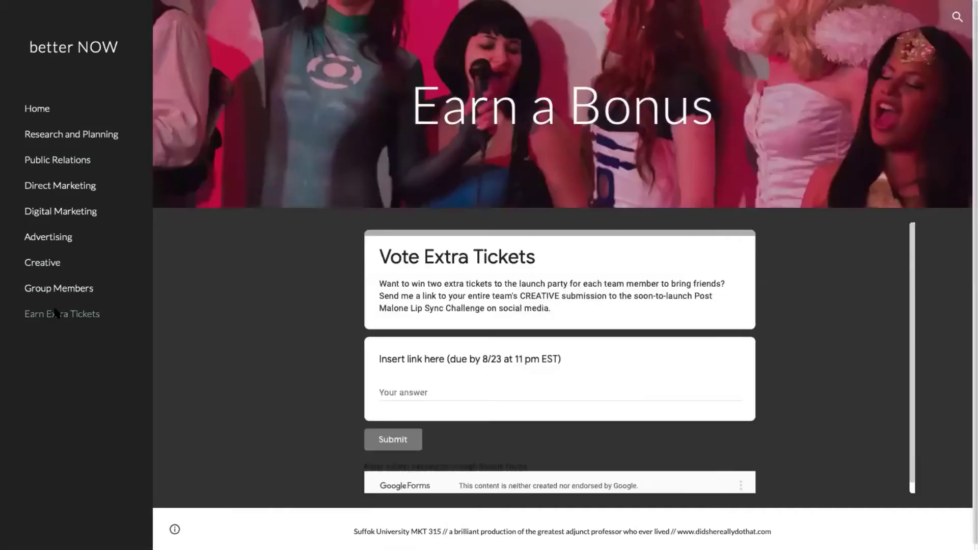
{"action": "mouse_move", "coordinate": [564, 27]}
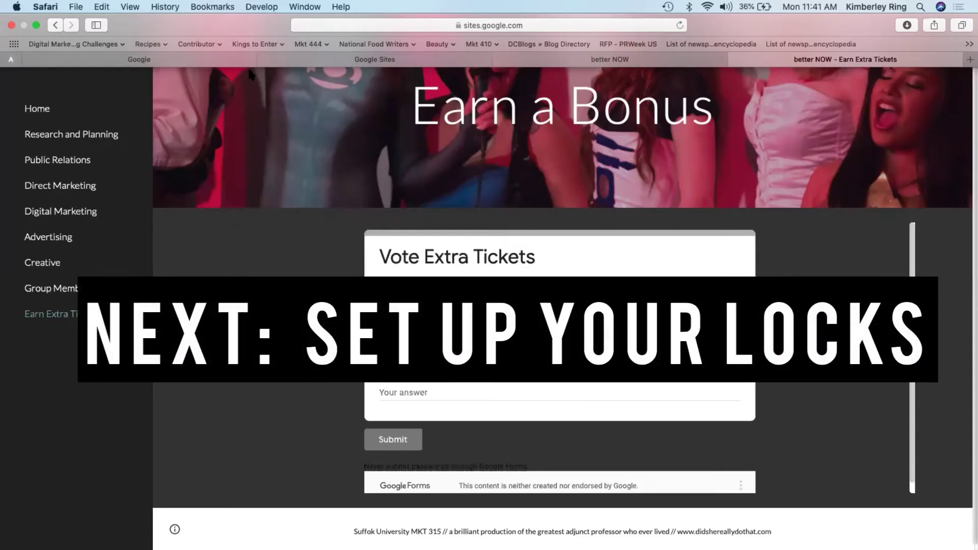
Go to forms.google.com from the Google tab and create a Blank form.
{"action": "left_click", "coordinate": [161, 58]}
{"action": "left_click", "coordinate": [380, 26]}
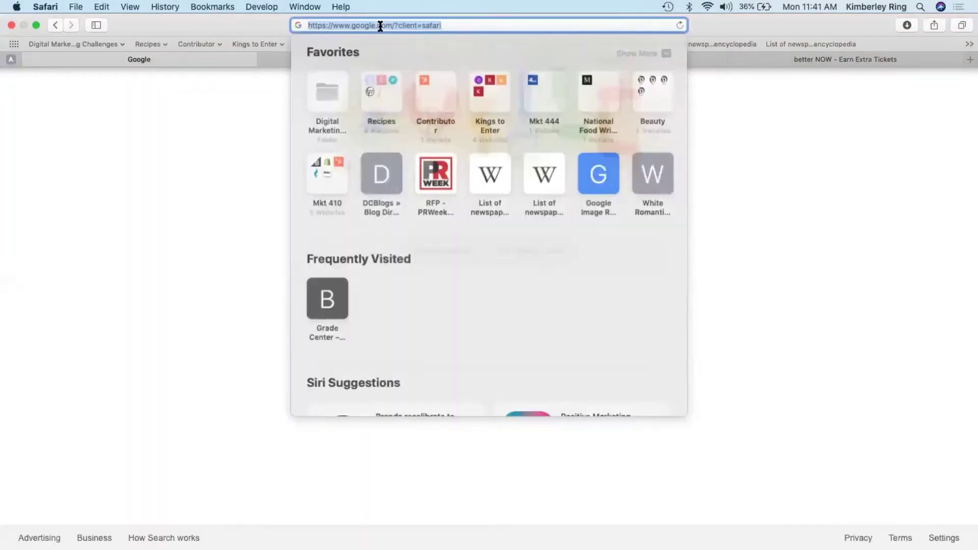
{"action": "type", "text": "forms.google.com"}
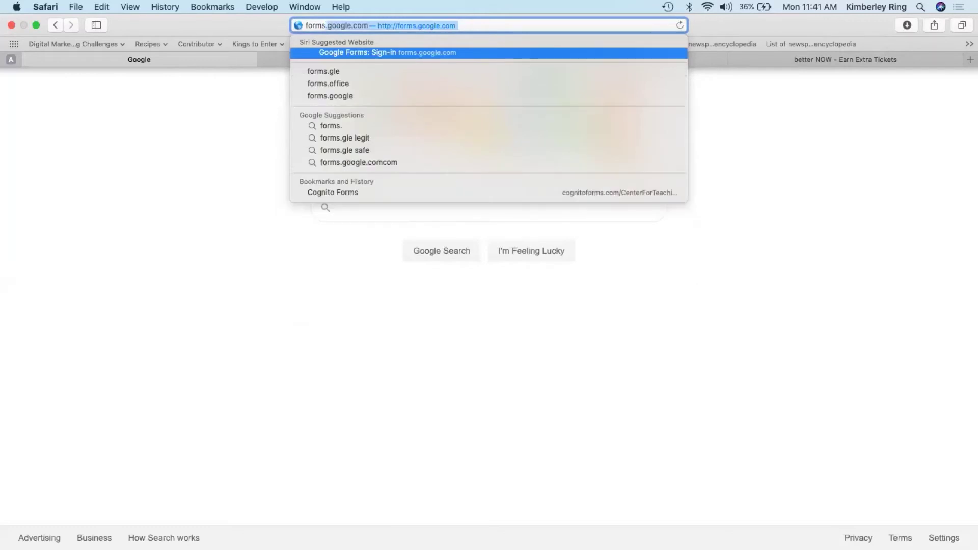
{"action": "key", "text": "Return"}
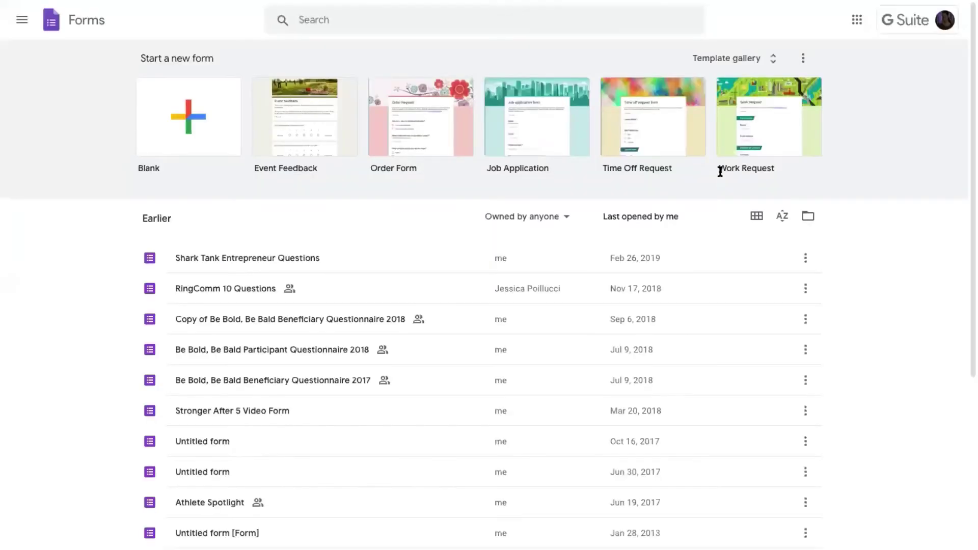
{"action": "scroll", "coordinate": [724, 200], "scroll_direction": "down", "scroll_amount": 1}
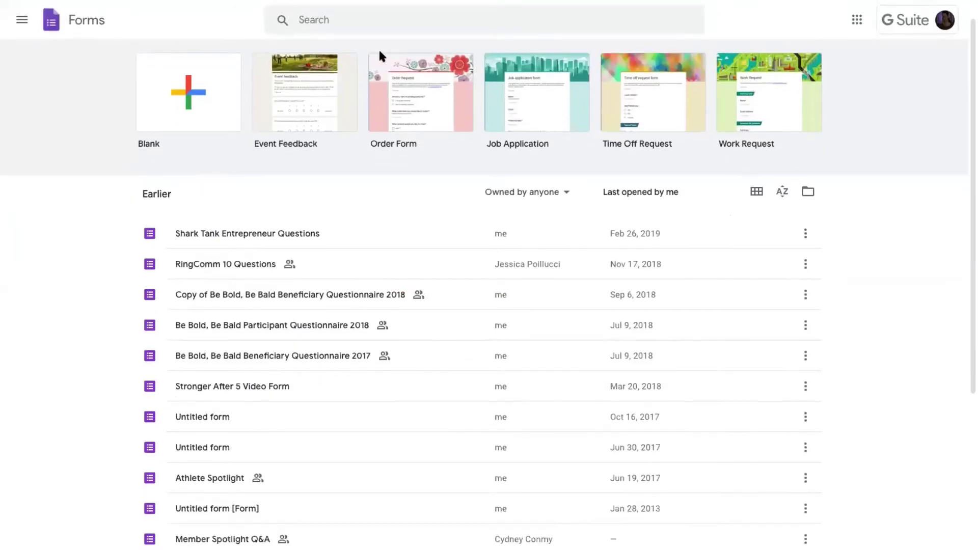
{"action": "left_click", "coordinate": [198, 126]}
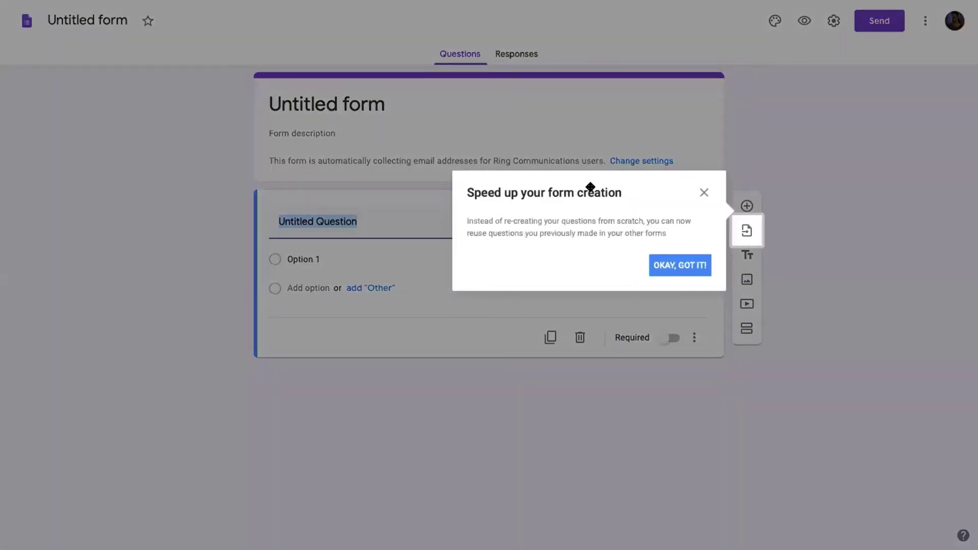
Switch the first question to Checkboxes, mark it Required, and add response validation.
{"action": "left_click", "coordinate": [703, 193]}
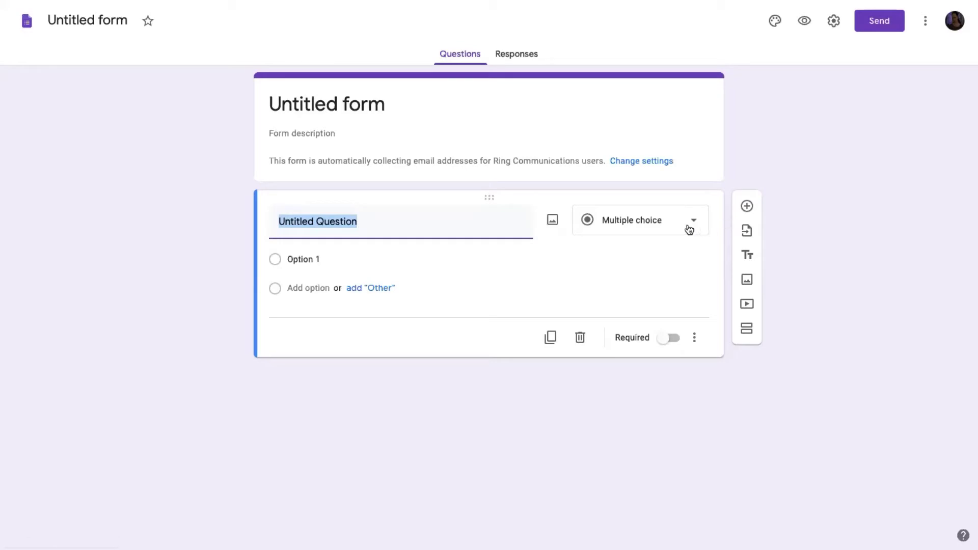
{"action": "left_click", "coordinate": [609, 234]}
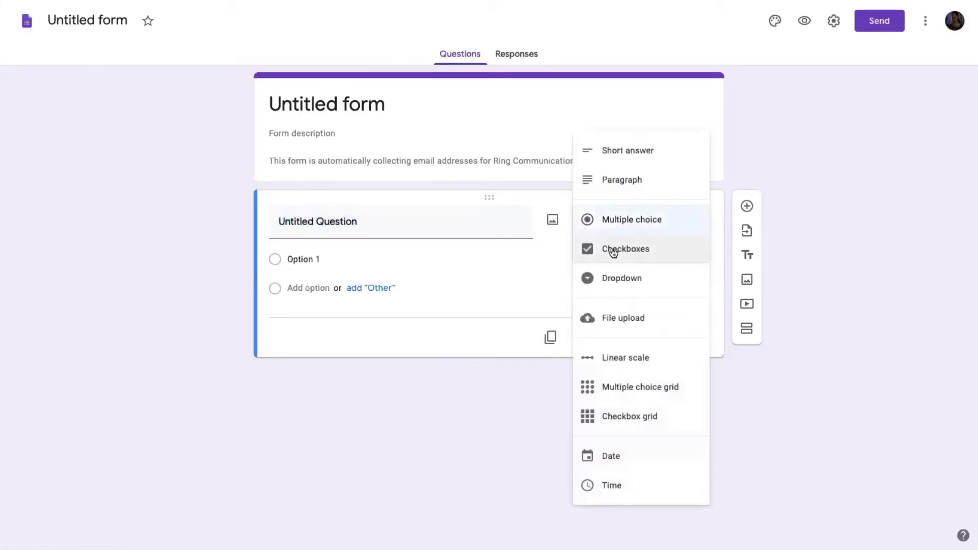
{"action": "left_click", "coordinate": [611, 250]}
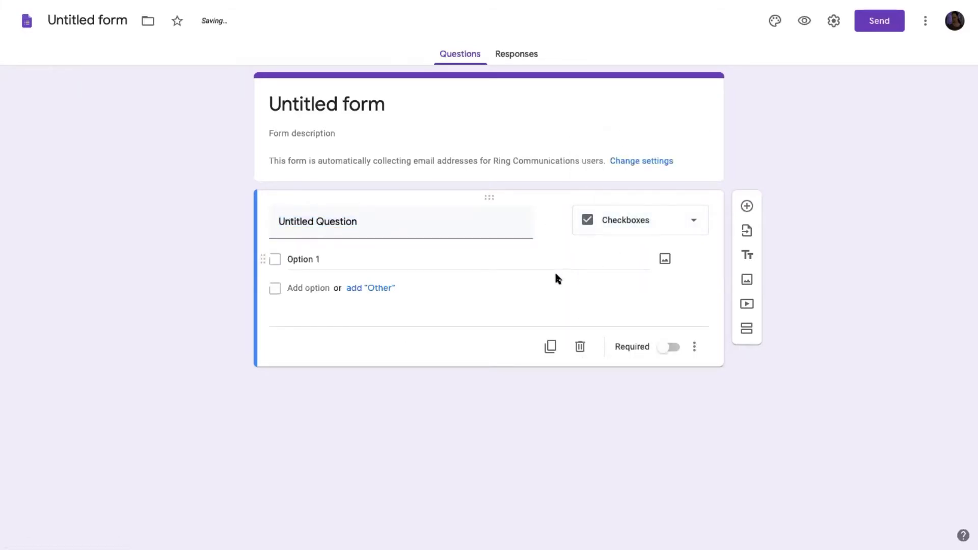
{"action": "left_click", "coordinate": [665, 347]}
{"action": "left_click", "coordinate": [696, 348]}
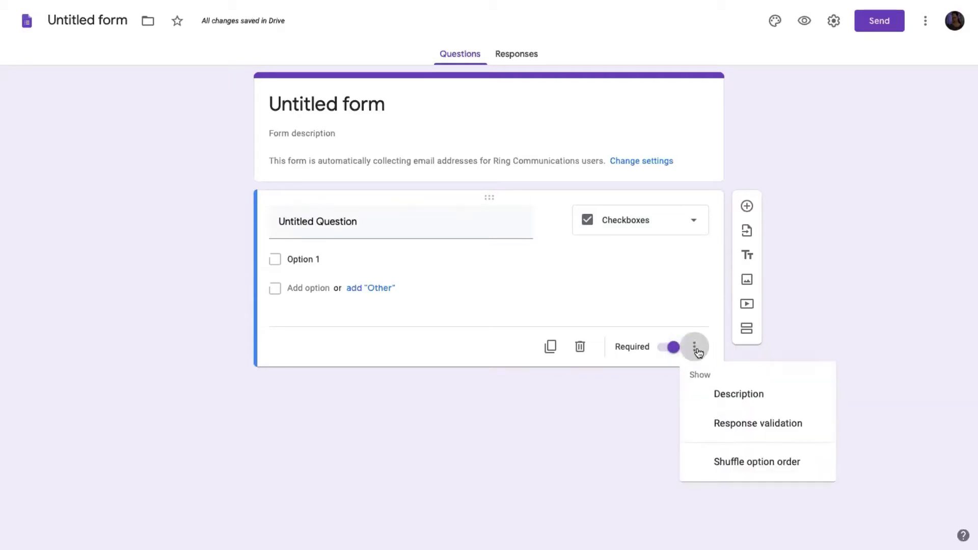
{"action": "left_click", "coordinate": [738, 420]}
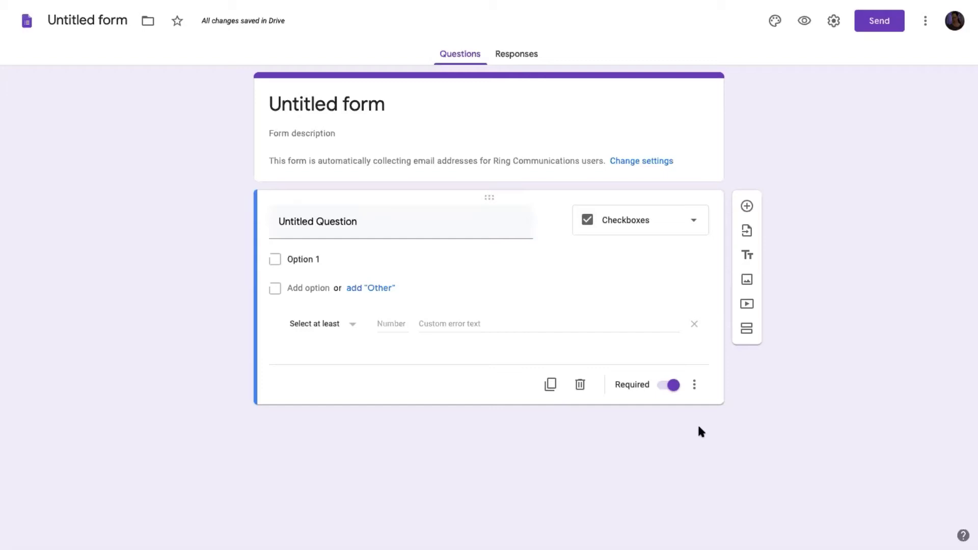
Title the question 'What is a type of event that a publicist holds?' as Short answer.
{"action": "left_click", "coordinate": [376, 227]}
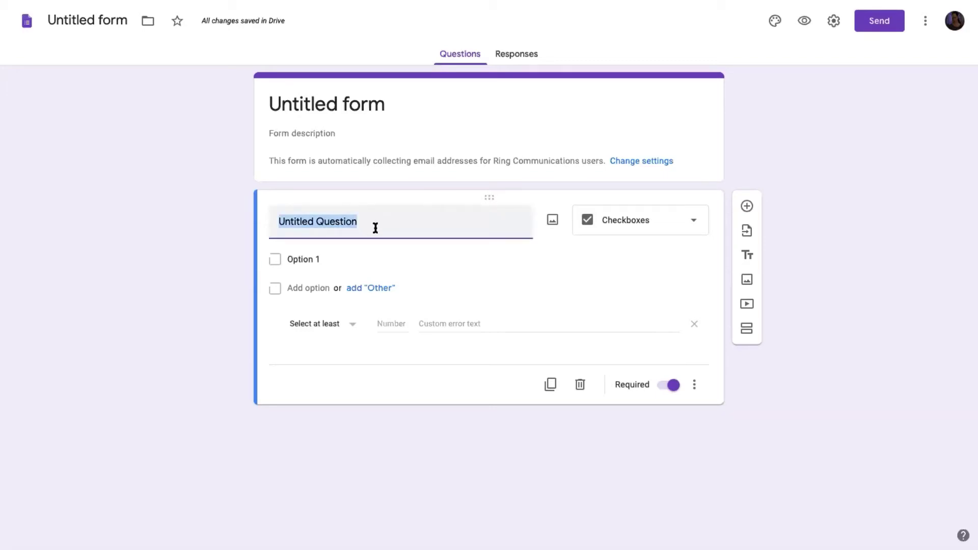
{"action": "type", "text": "What is "}
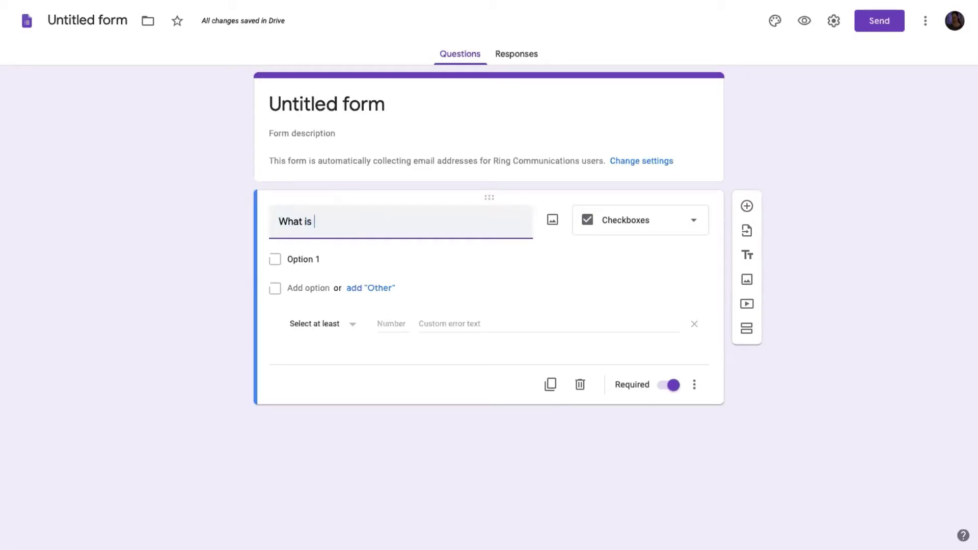
{"action": "type", "text": "a type of"}
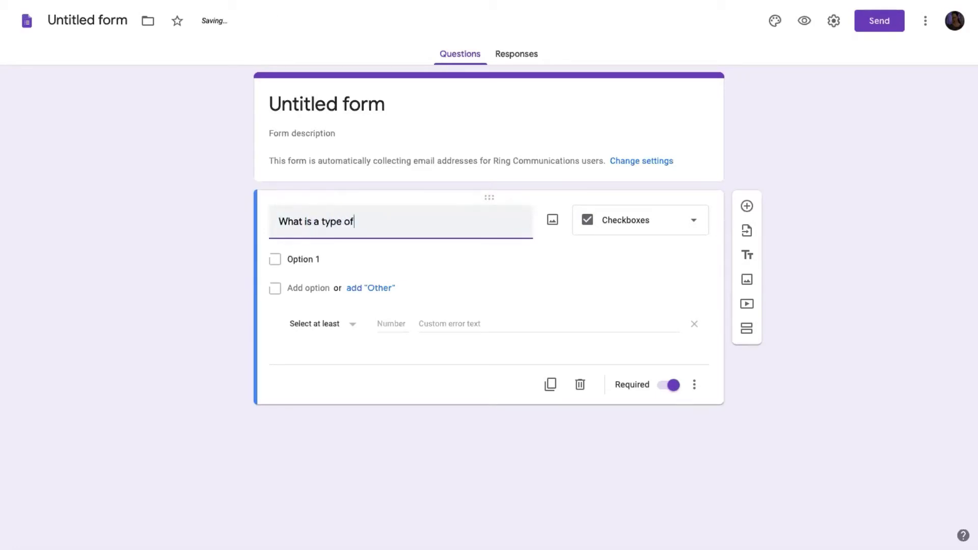
{"action": "type", "text": " event that a "}
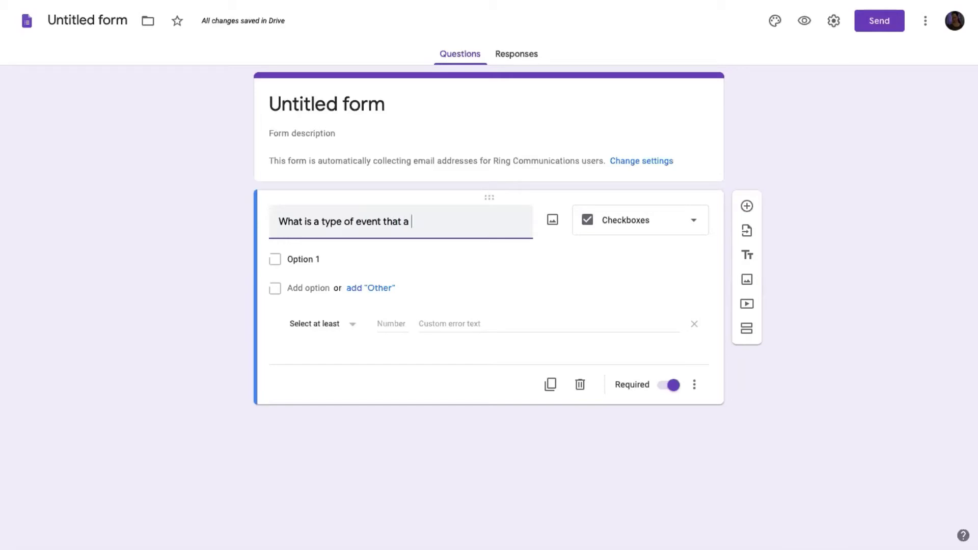
{"action": "type", "text": "publicist holds"}
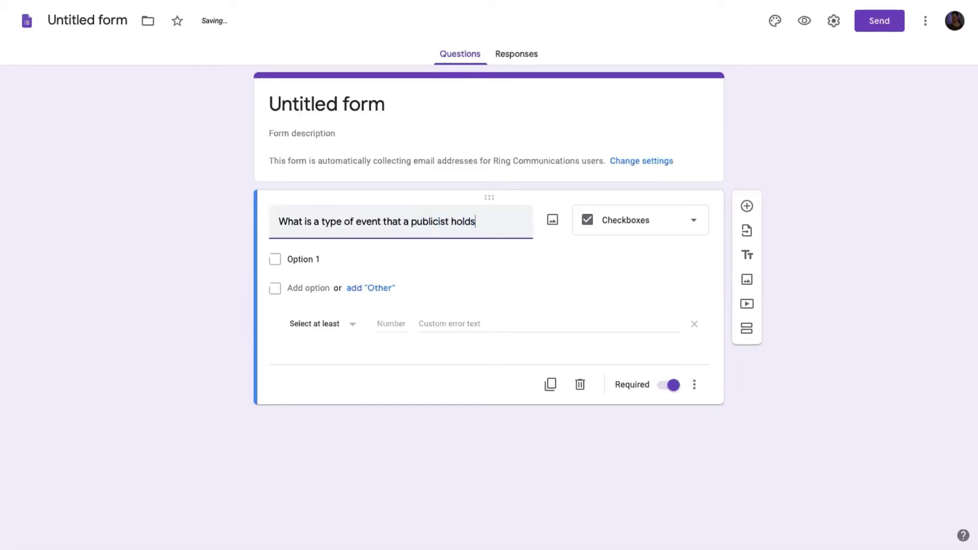
{"action": "type", "text": "?"}
{"action": "left_click", "coordinate": [702, 228]}
{"action": "left_click", "coordinate": [495, 226]}
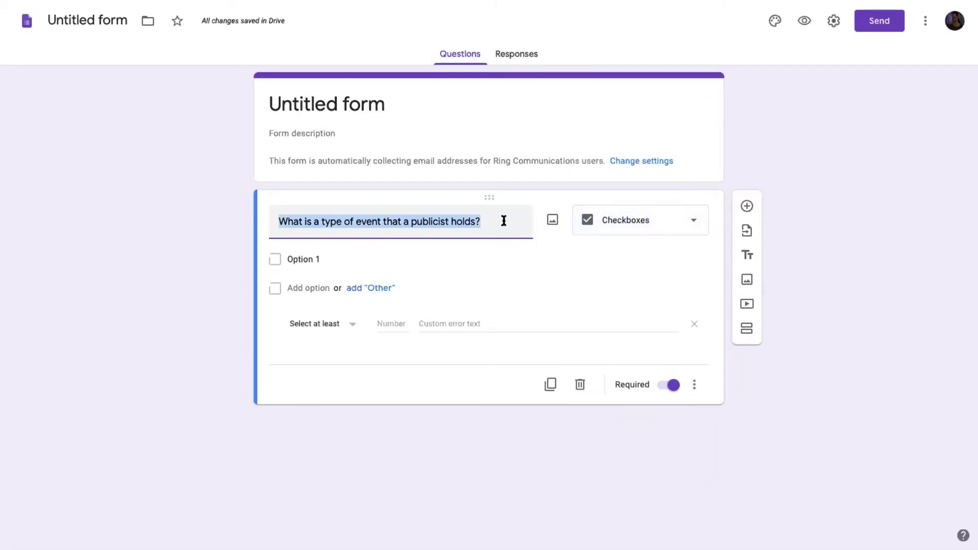
{"action": "left_click", "coordinate": [630, 222]}
{"action": "left_click", "coordinate": [613, 123]}
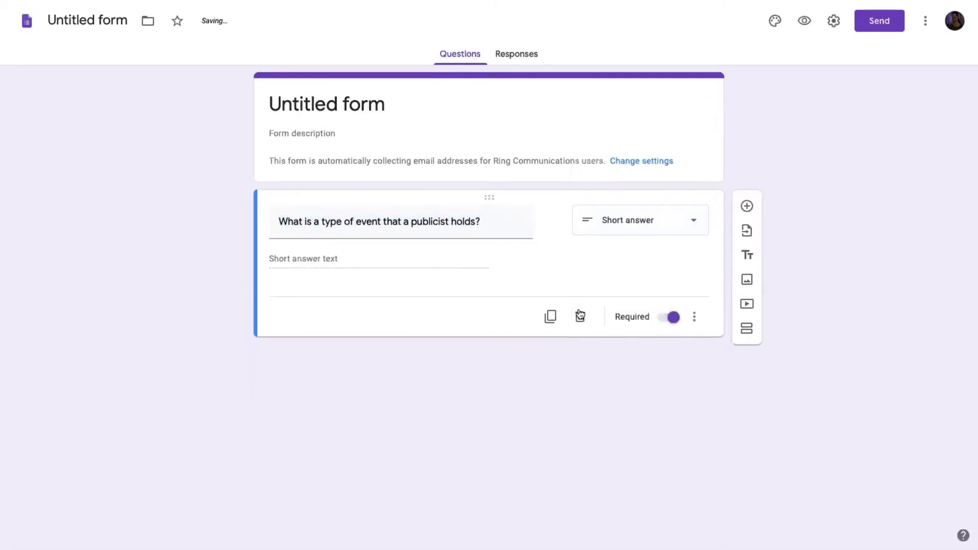
Add Text > Contains 'Press Conference' validation with error 'hey you....don't forget to capitalize'.
{"action": "left_click", "coordinate": [694, 314]}
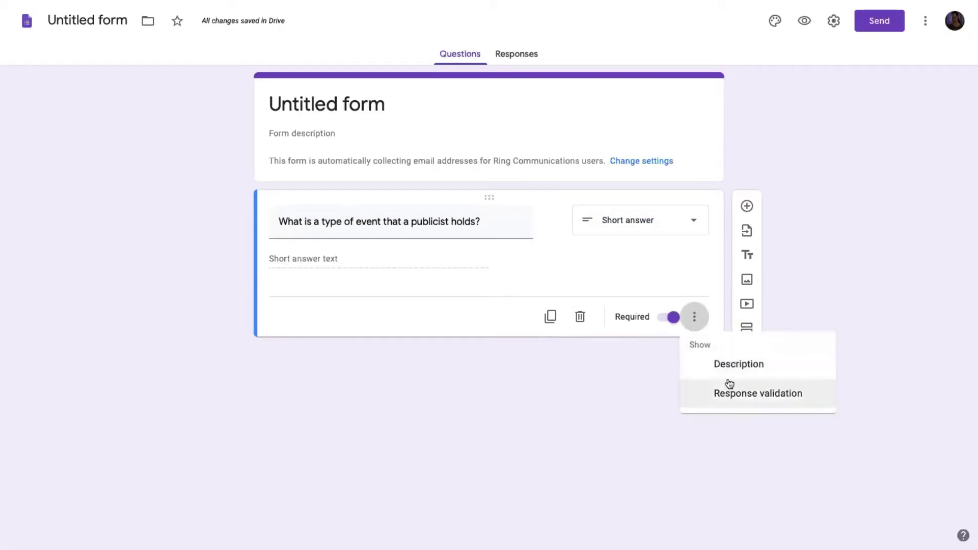
{"action": "left_click", "coordinate": [722, 391]}
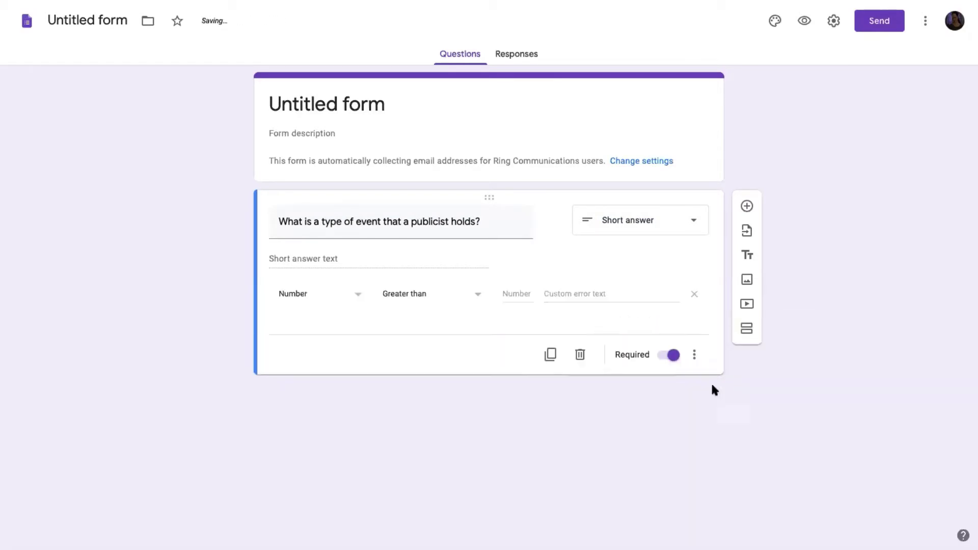
{"action": "left_click", "coordinate": [339, 293]}
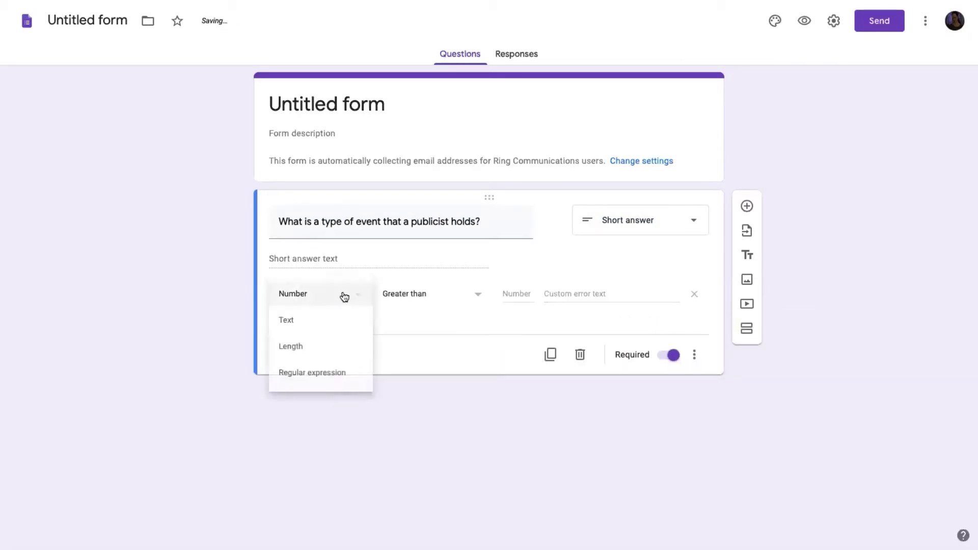
{"action": "left_click", "coordinate": [285, 322]}
{"action": "left_click", "coordinate": [505, 296]}
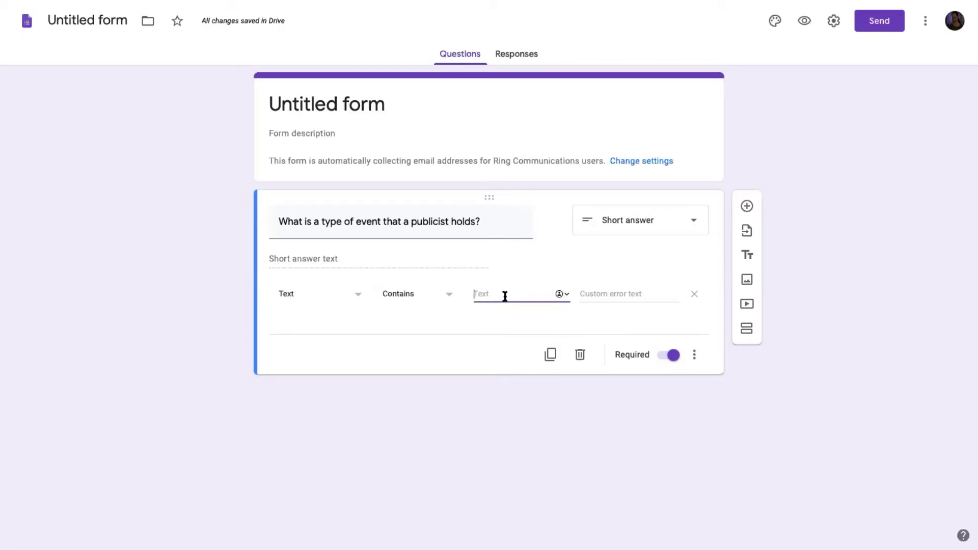
{"action": "type", "text": "Press Conference"}
{"action": "left_click", "coordinate": [620, 297]}
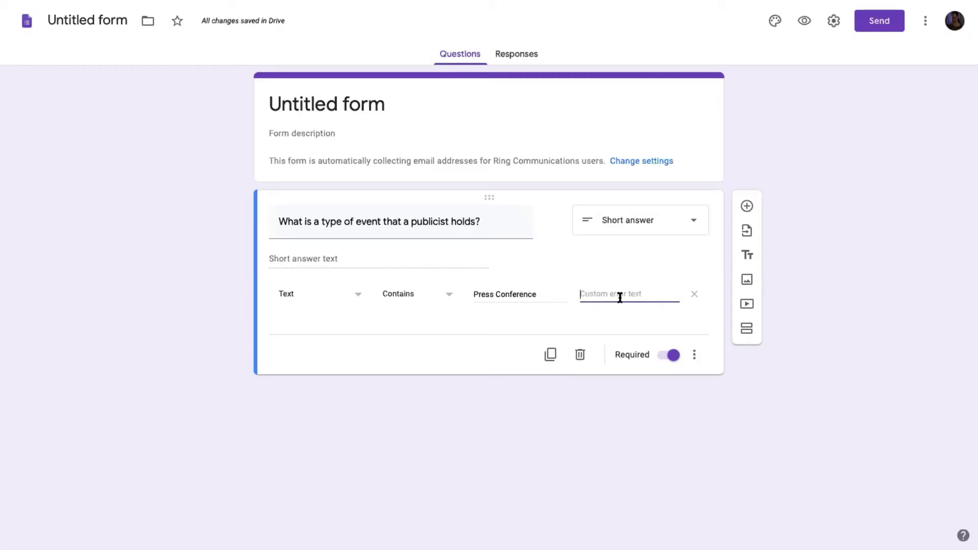
{"action": "type", "text": "hey you...."}
{"action": "type", "text": "don't forget to "}
{"action": "type", "text": "capitalize"}
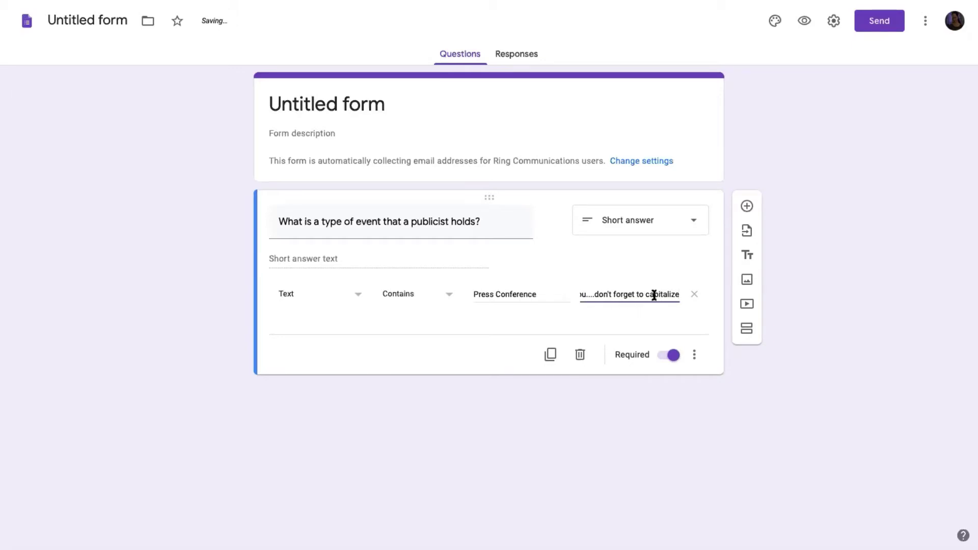
Add a required second question: 'What is the name of the kit that a PR person uses?'.
{"action": "left_click", "coordinate": [652, 315]}
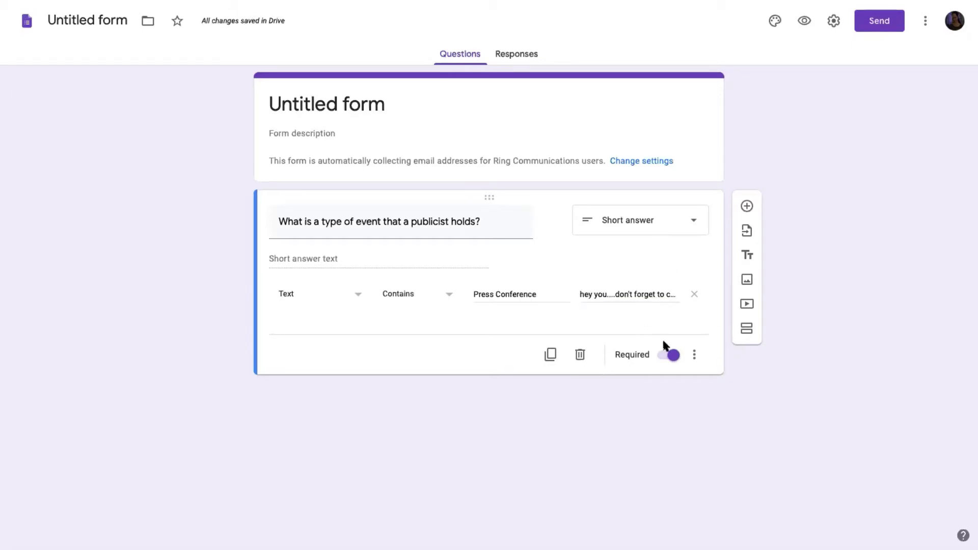
{"action": "left_click", "coordinate": [747, 206]}
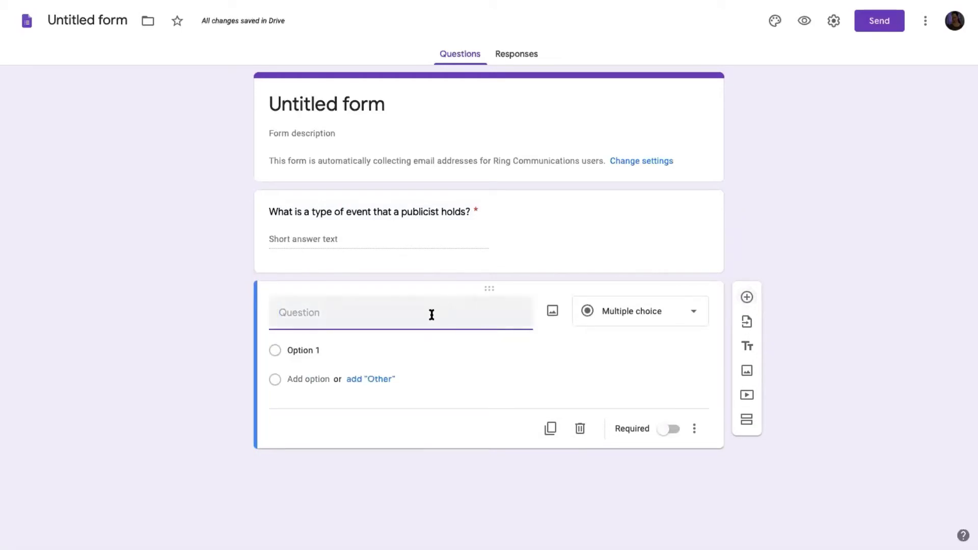
{"action": "type", "text": "What is the neame"}
{"action": "key", "text": "BackSpace"}
{"action": "key", "text": "BackSpace"}
{"action": "key", "text": "BackSpace"}
{"action": "key", "text": "BackSpace"}
{"action": "type", "text": "ame of"}
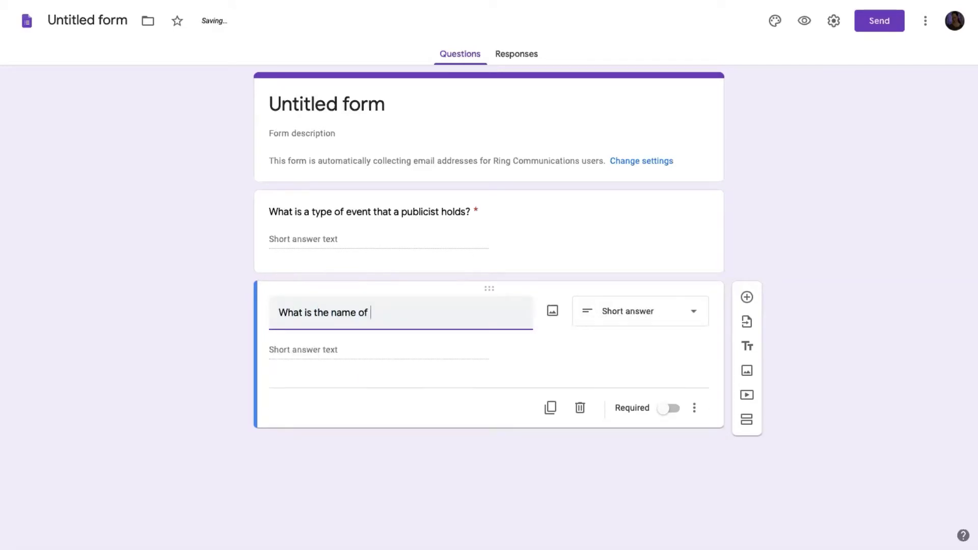
{"action": "type", "text": " the "}
{"action": "type", "text": "kit "}
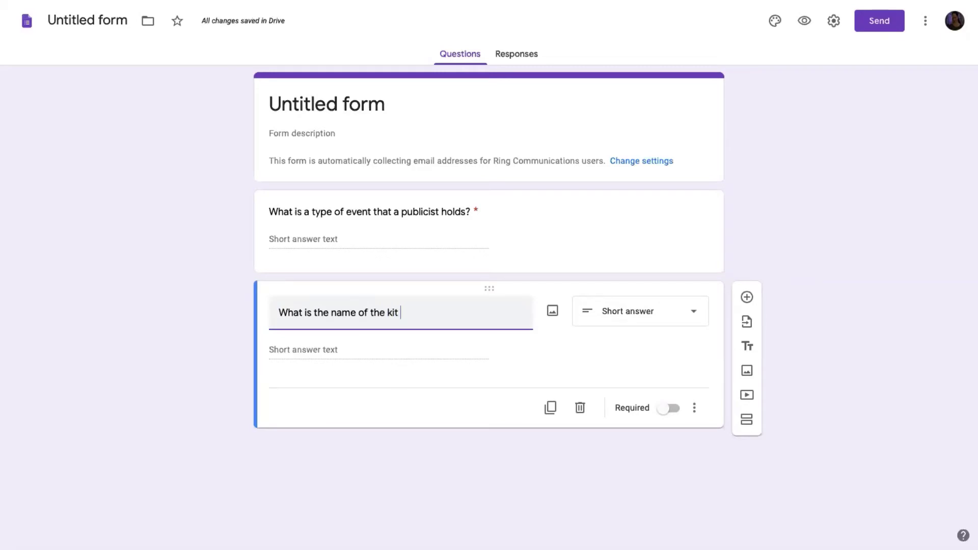
{"action": "type", "text": "that a PR person uses"}
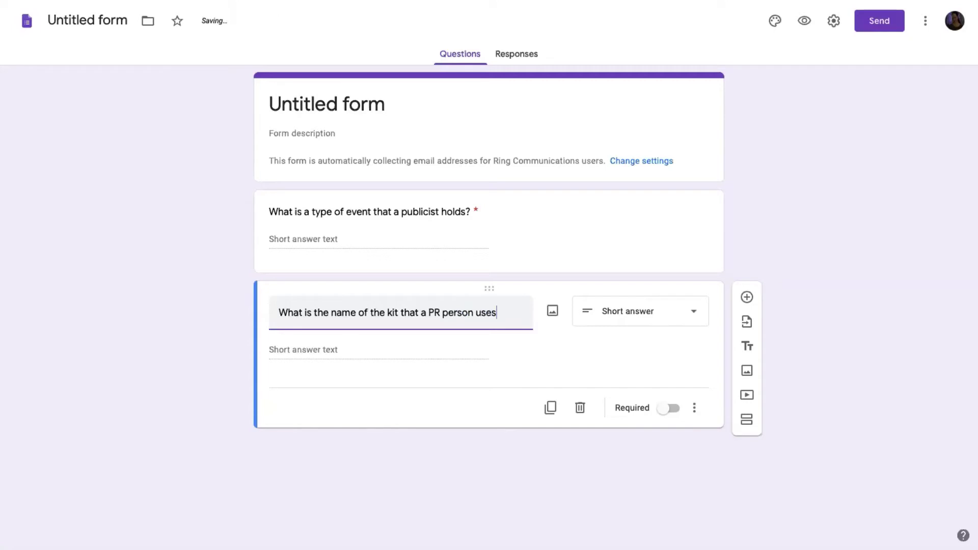
{"action": "type", "text": "?"}
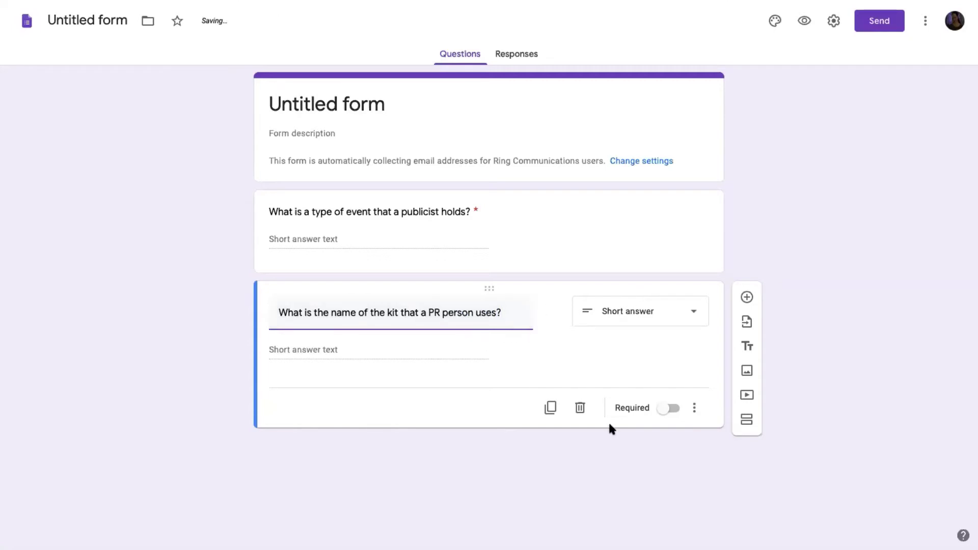
{"action": "left_click", "coordinate": [651, 405]}
{"action": "left_click", "coordinate": [673, 408]}
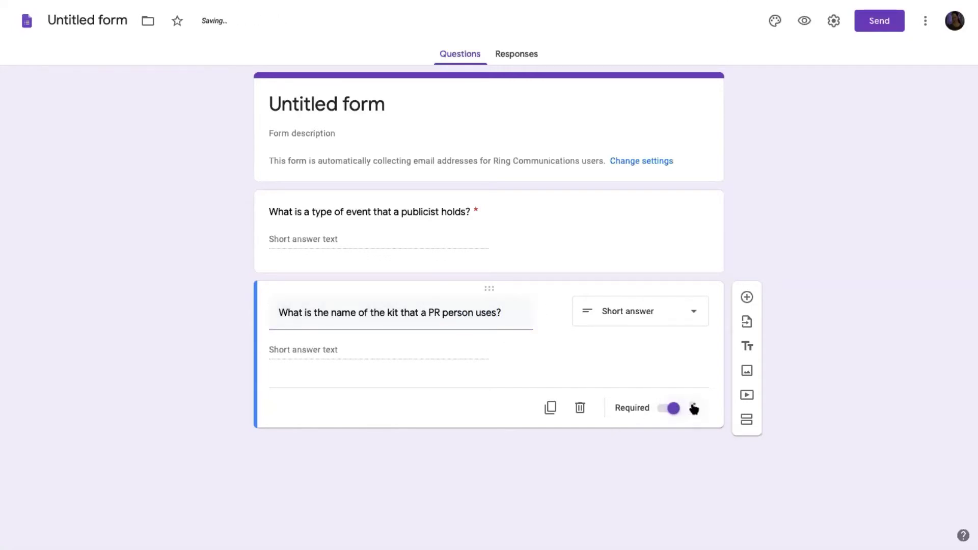
Validate the kit question with Text > Contains 'press kit' and error 'not capital here'.
{"action": "left_click", "coordinate": [693, 407]}
{"action": "left_click", "coordinate": [732, 491]}
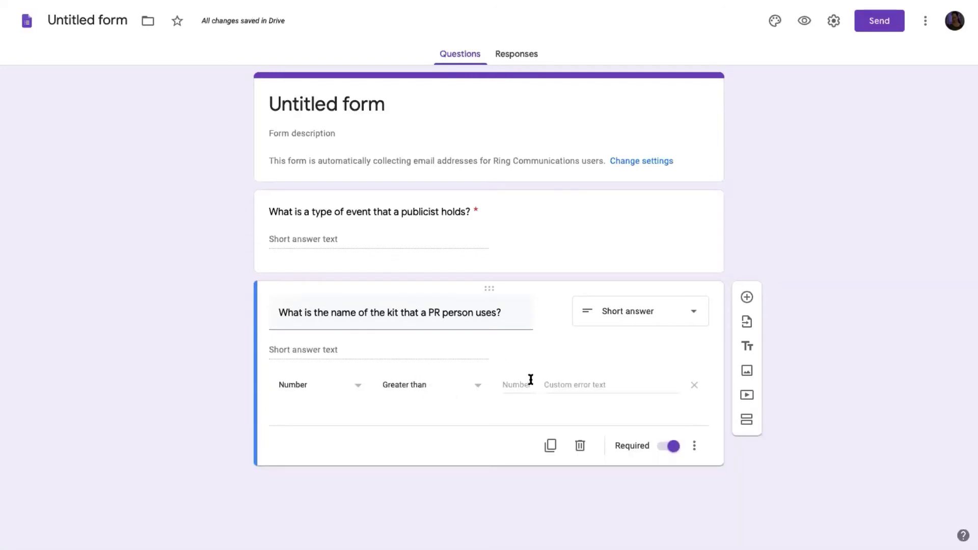
{"action": "left_click", "coordinate": [327, 386]}
{"action": "left_click", "coordinate": [316, 418]}
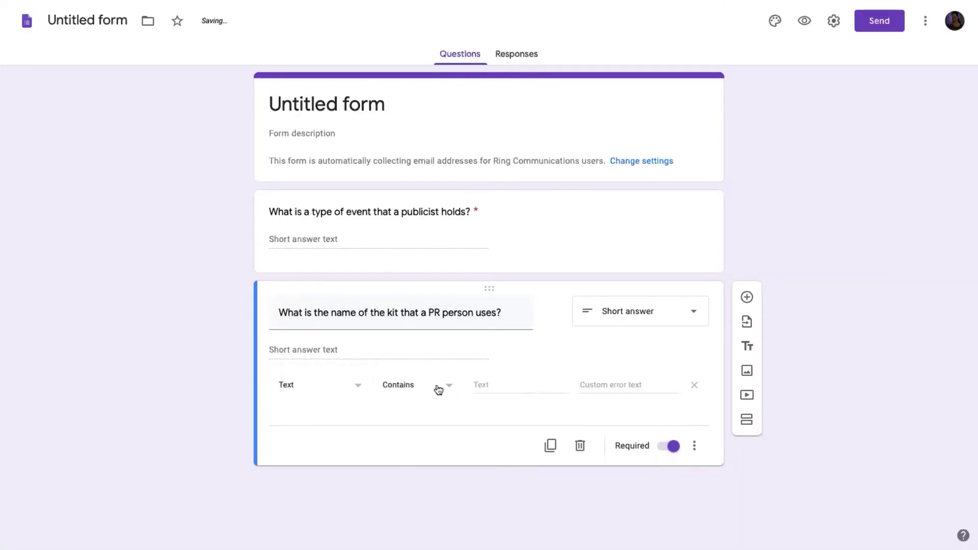
{"action": "left_click", "coordinate": [503, 383]}
{"action": "left_click", "coordinate": [449, 388]}
{"action": "left_click", "coordinate": [507, 383]}
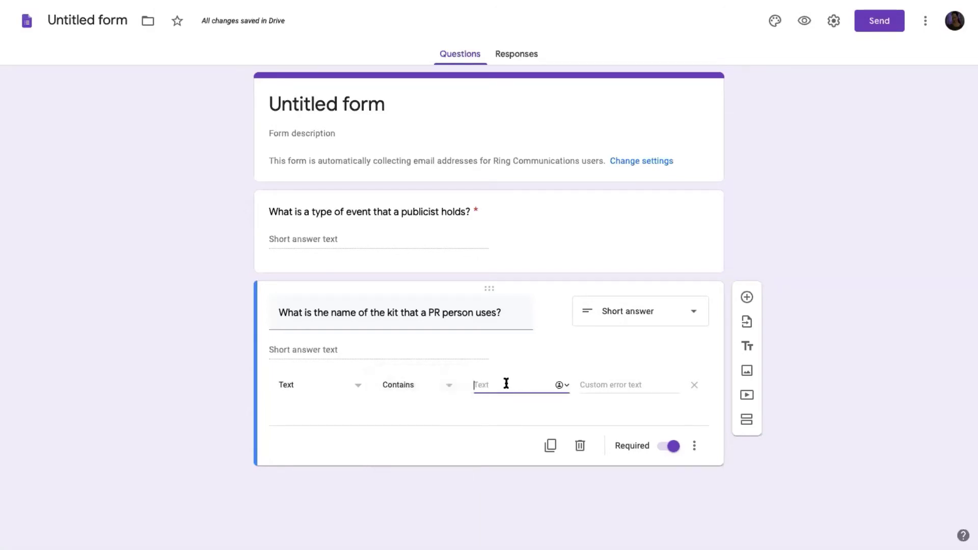
{"action": "type", "text": "press kit"}
{"action": "left_click", "coordinate": [640, 391]}
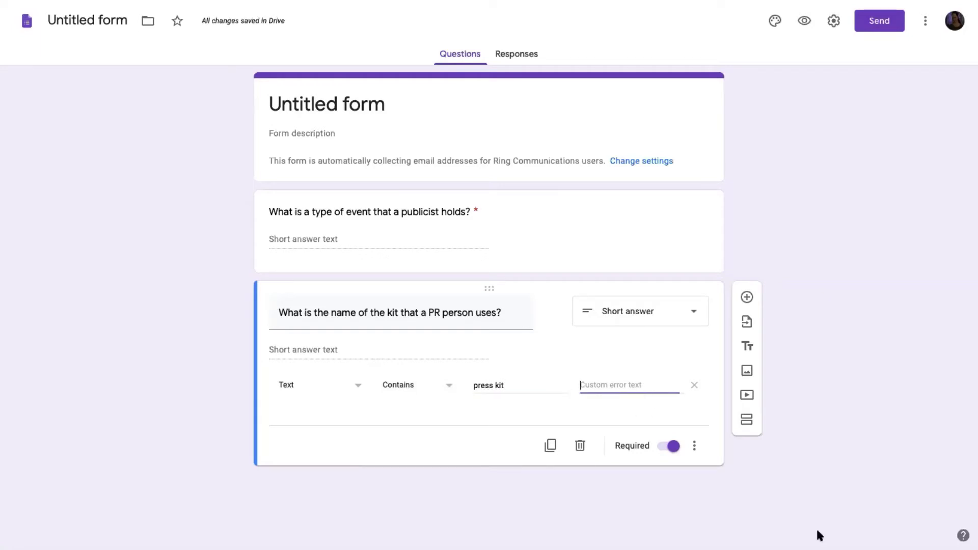
{"action": "type", "text": "not capital here"}
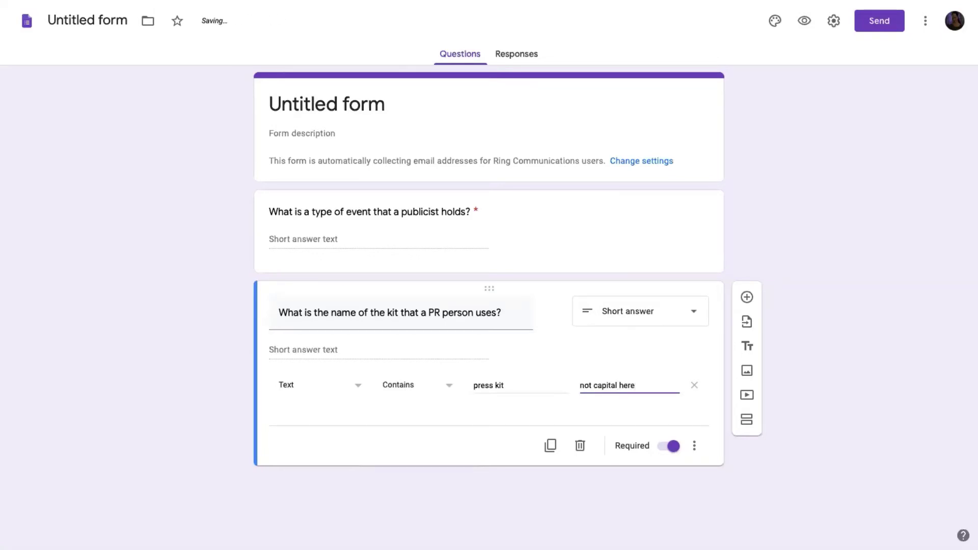
{"action": "left_click", "coordinate": [784, 259]}
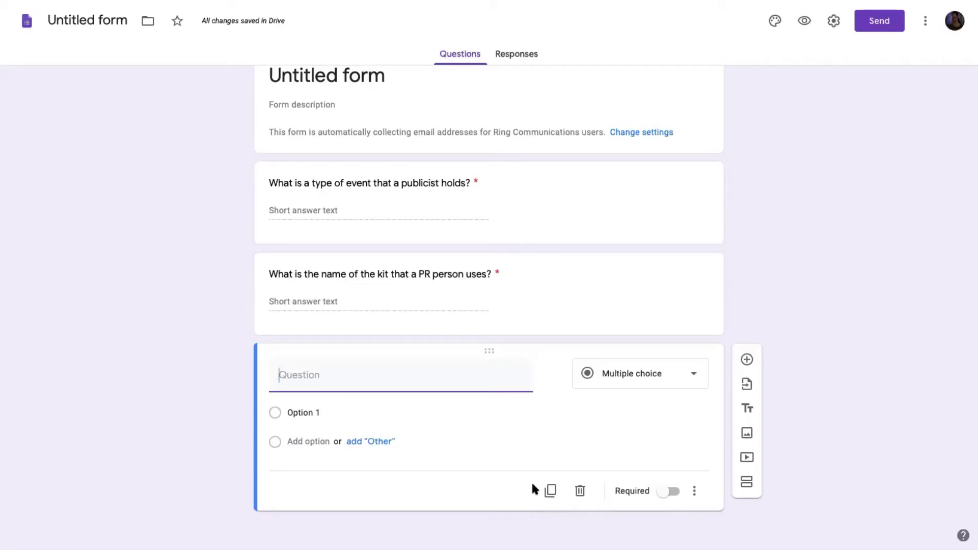
Make the third question a required Short answer: 'What does your professor do for a living'.
{"action": "type", "text": "Whats does"}
{"action": "key", "text": "BackSpace"}
{"action": "key", "text": "BackSpace"}
{"action": "key", "text": "BackSpace"}
{"action": "key", "text": "BackSpace"}
{"action": "key", "text": "BackSpace"}
{"action": "key", "text": "BackSpace"}
{"action": "type", "text": "does your profes"}
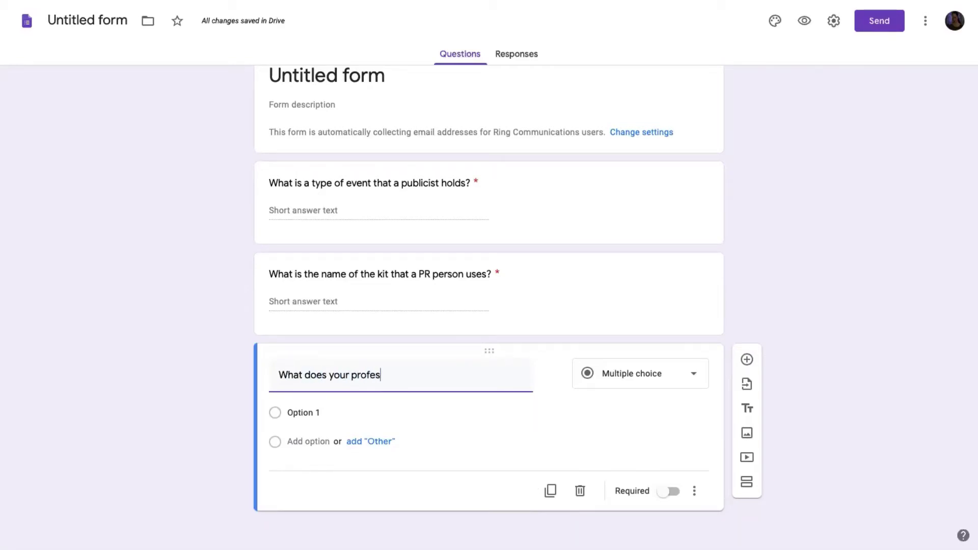
{"action": "type", "text": "sor do for a living"}
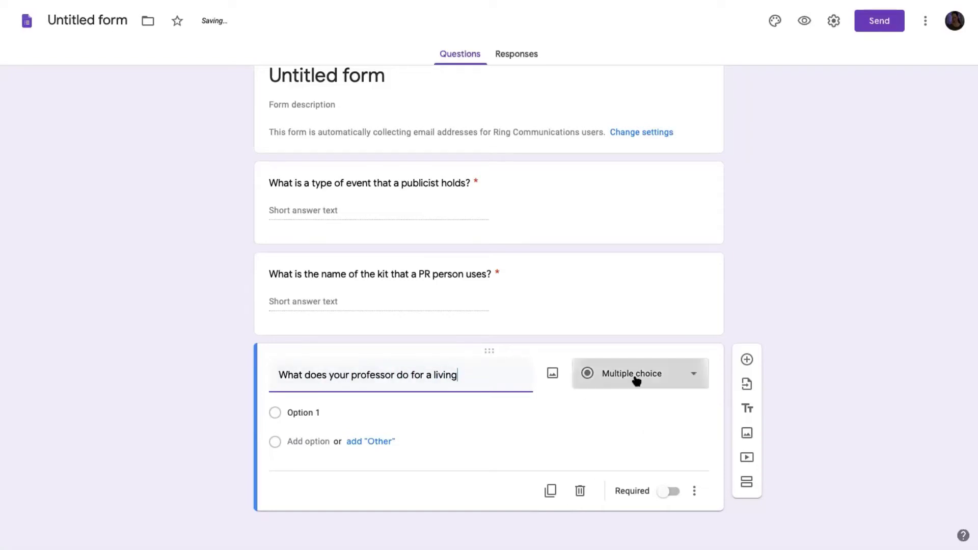
{"action": "left_click", "coordinate": [636, 381]}
{"action": "left_click", "coordinate": [609, 180]}
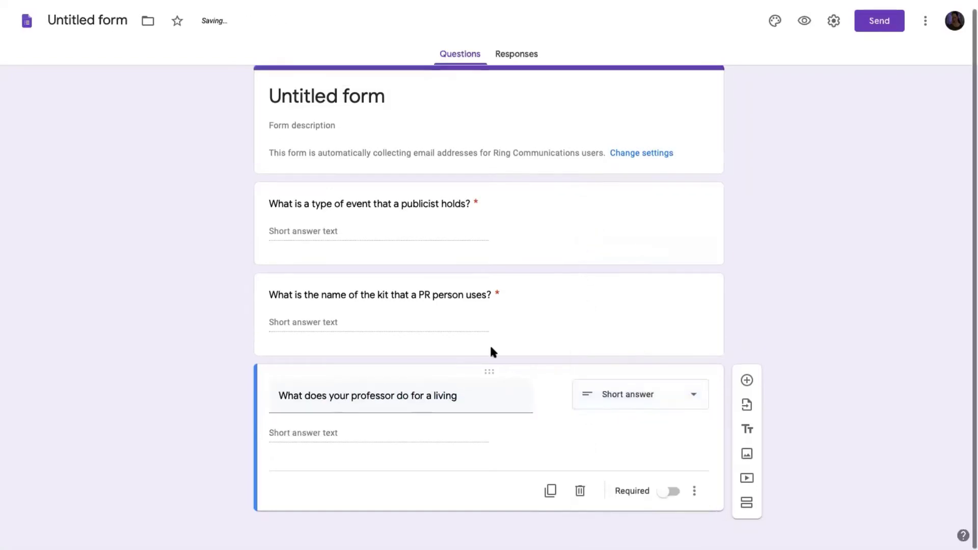
{"action": "left_click", "coordinate": [662, 492]}
Validate it with Text > Contains 'publicist' and error message 'it's my day job'.
{"action": "left_click", "coordinate": [694, 492]}
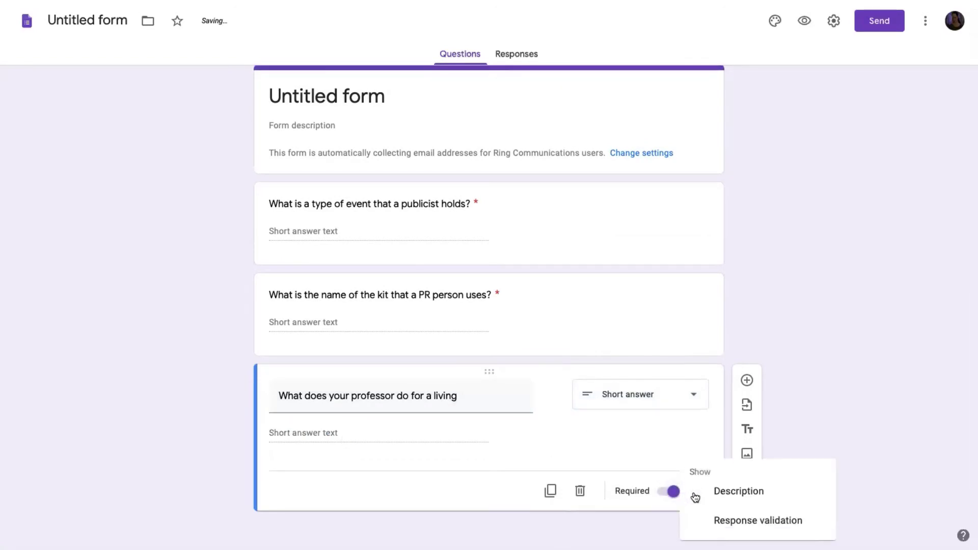
{"action": "left_click", "coordinate": [735, 519]}
{"action": "left_click", "coordinate": [304, 469]}
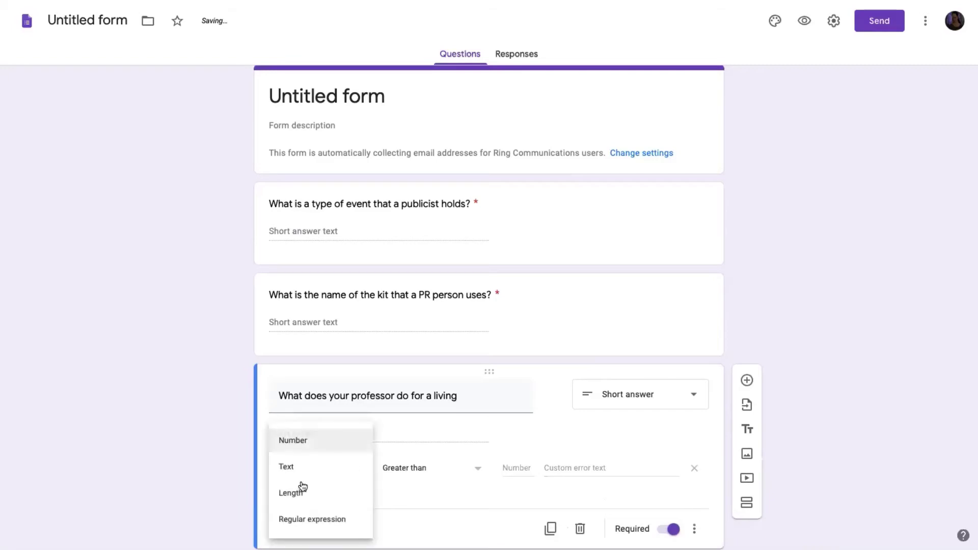
{"action": "left_click", "coordinate": [287, 468]}
{"action": "left_click", "coordinate": [500, 469]}
{"action": "type", "text": "publicist"}
{"action": "left_click", "coordinate": [594, 467]}
{"action": "type", "text": "email pd"}
{"action": "key", "text": "BackSpace"}
{"action": "key", "text": "BackSpace"}
{"action": "key", "text": "BackSpace"}
{"action": "key", "text": "BackSpace"}
{"action": "key", "text": "BackSpace"}
{"action": "key", "text": "BackSpace"}
{"action": "key", "text": "BackSpace"}
{"action": "key", "text": "BackSpace"}
{"action": "type", "text": "it's my day job"}
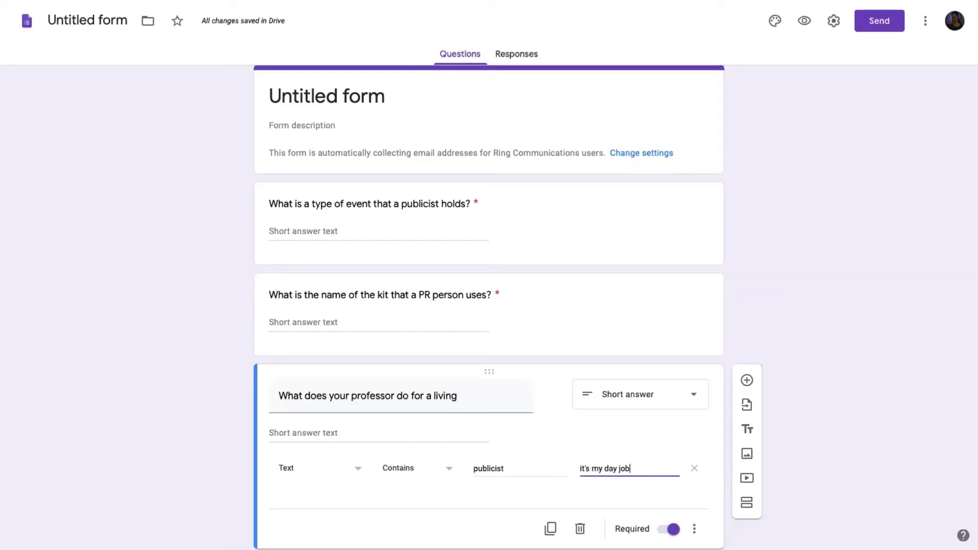
{"action": "left_click", "coordinate": [897, 375]}
Rename the form from 'Untitled form' to 'Simple Escape Room'.
{"action": "left_click", "coordinate": [359, 97]}
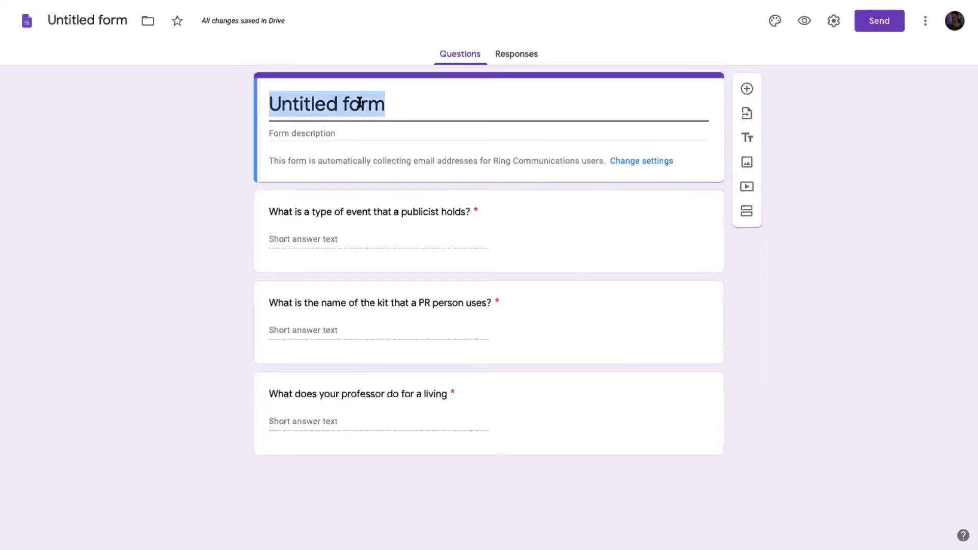
{"action": "type", "text": "Simple "}
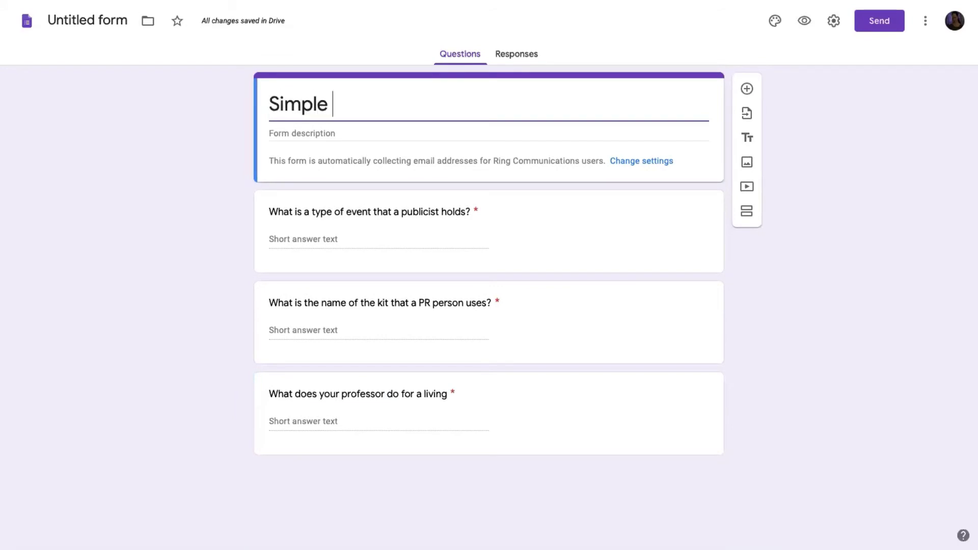
{"action": "type", "text": "Escape Room"}
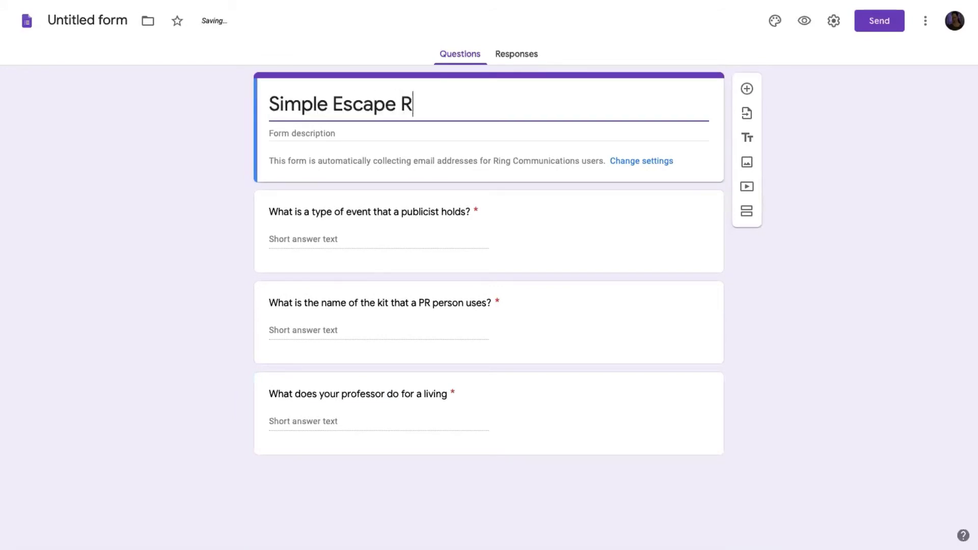
View the form's Responses (0 so far), then switch to the Untitled site in Google Sites.
{"action": "left_click", "coordinate": [502, 57]}
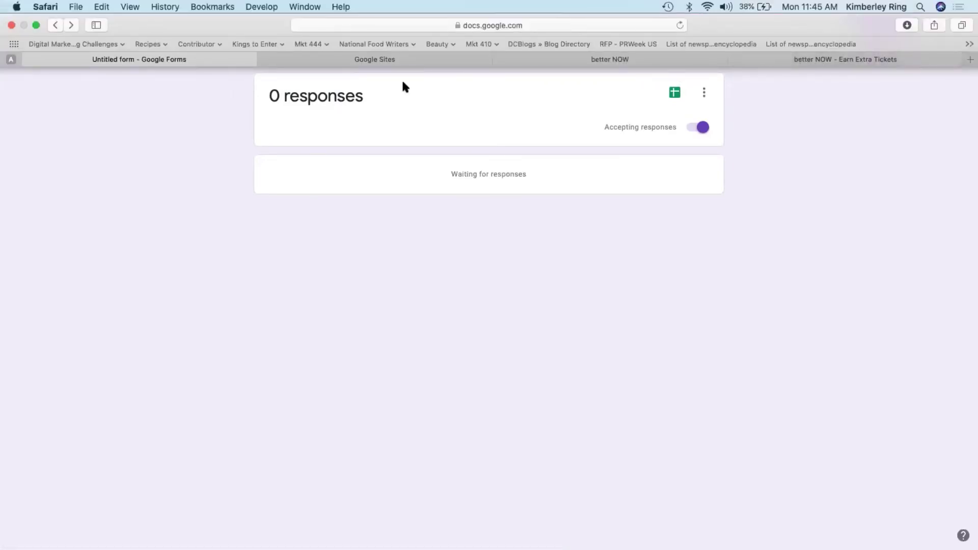
{"action": "left_click", "coordinate": [393, 63]}
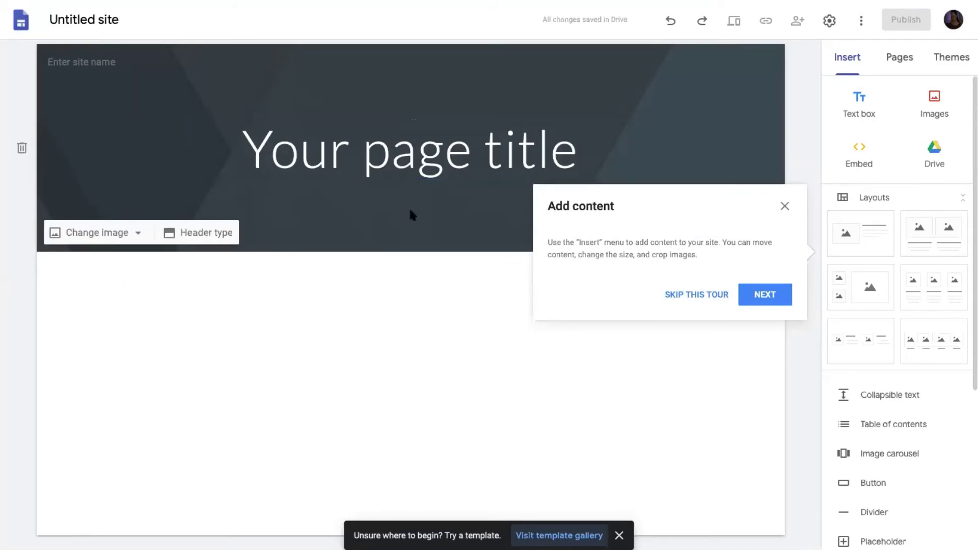
Retitle the page header with the owner's name followed by 'Simple Escape Room'.
{"action": "left_click", "coordinate": [459, 170]}
{"action": "key", "text": "ctrl+a"}
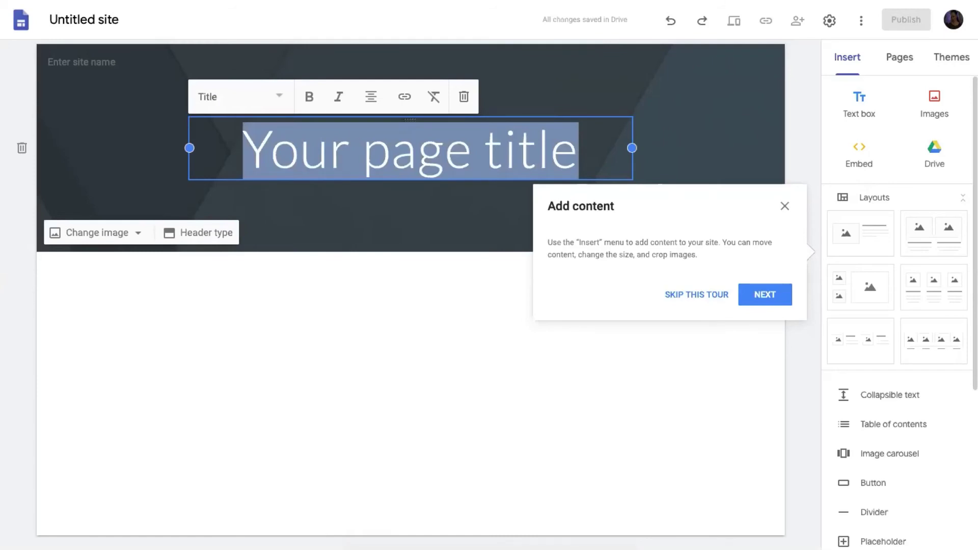
{"action": "type", "text": "Kim's Simp"}
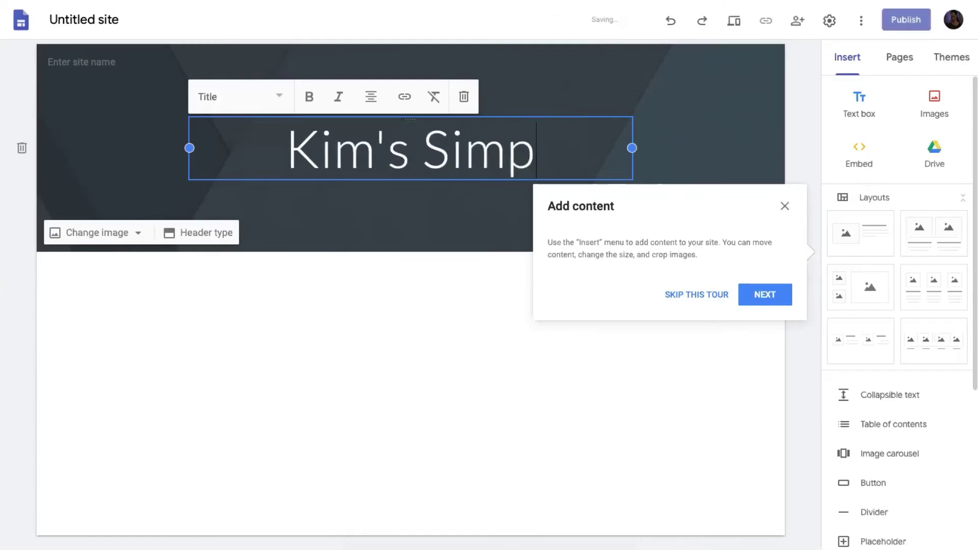
{"action": "type", "text": "le Escape Room"}
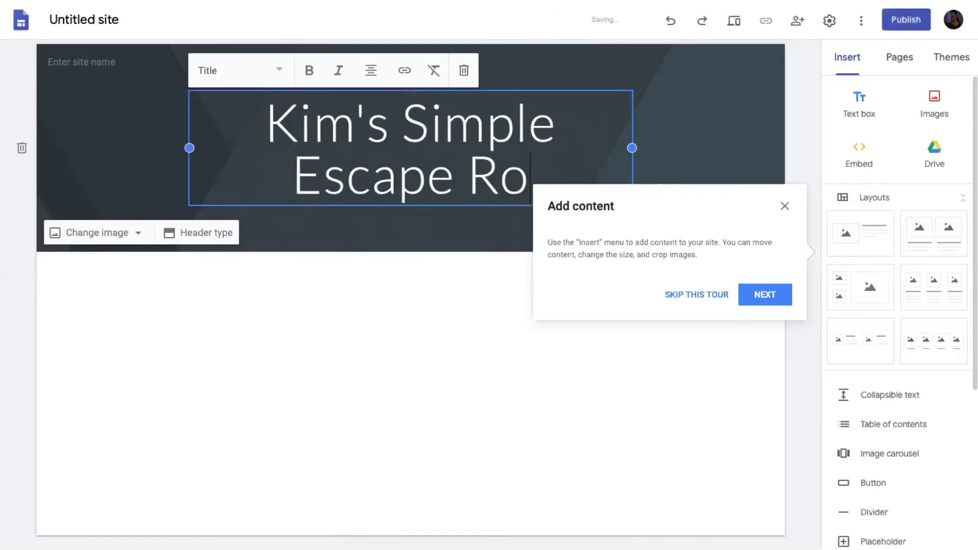
Add a two-small, one-large image layout, give it the Emphasis 2 dark blue background, then delete it.
{"action": "left_click", "coordinate": [785, 206]}
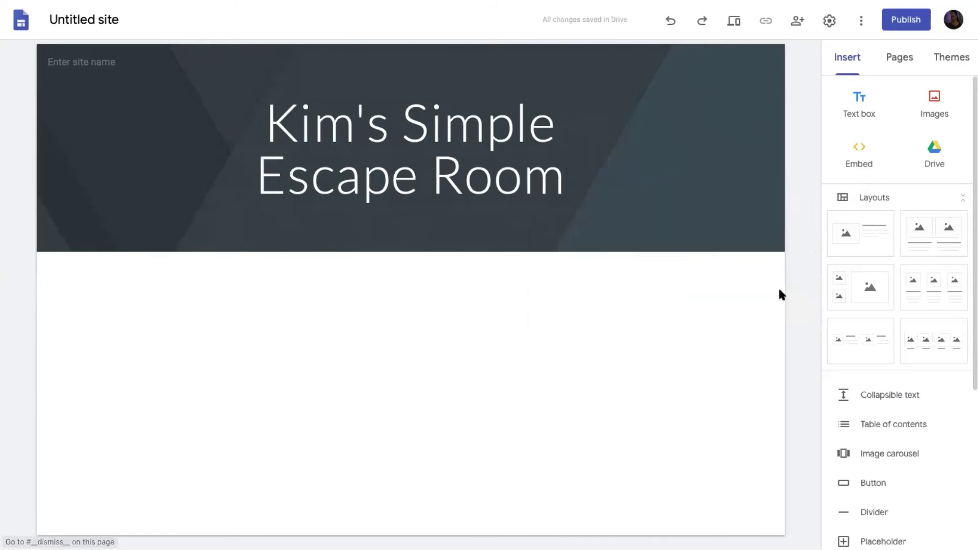
{"action": "left_click_drag", "start_coordinate": [865, 291], "coordinate": [390, 342]}
{"action": "left_click_drag", "start_coordinate": [498, 266], "coordinate": [670, 239]}
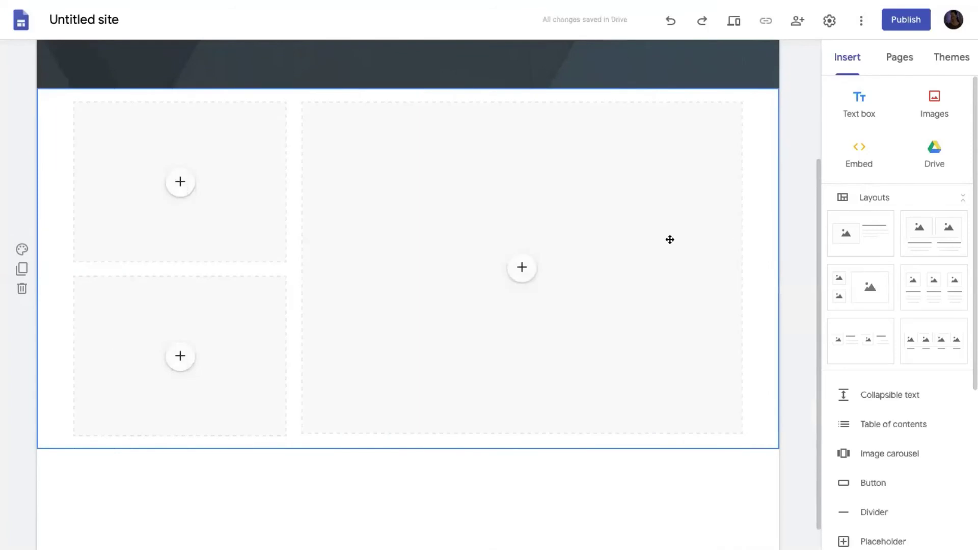
{"action": "left_click", "coordinate": [21, 248]}
{"action": "left_click", "coordinate": [103, 321]}
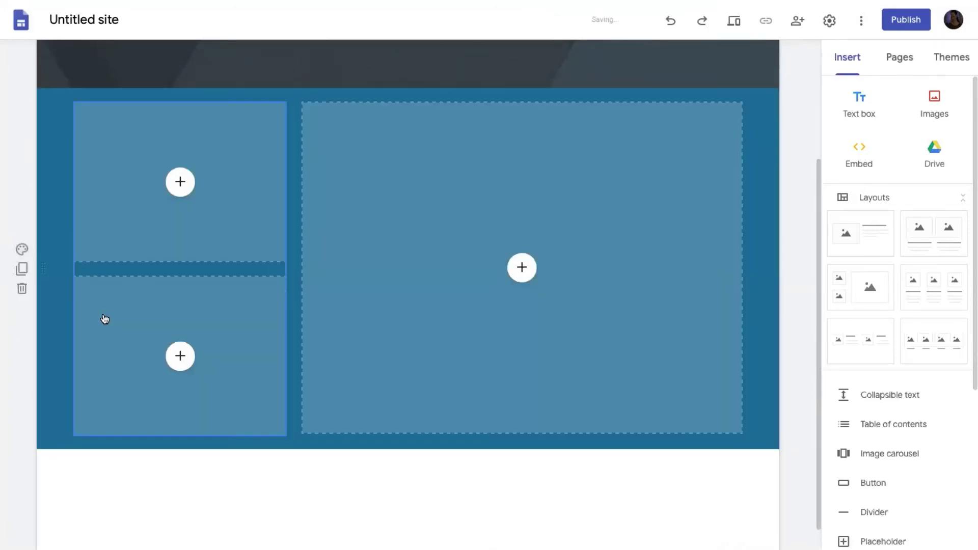
{"action": "scroll", "coordinate": [441, 365], "scroll_direction": "up", "scroll_amount": 3}
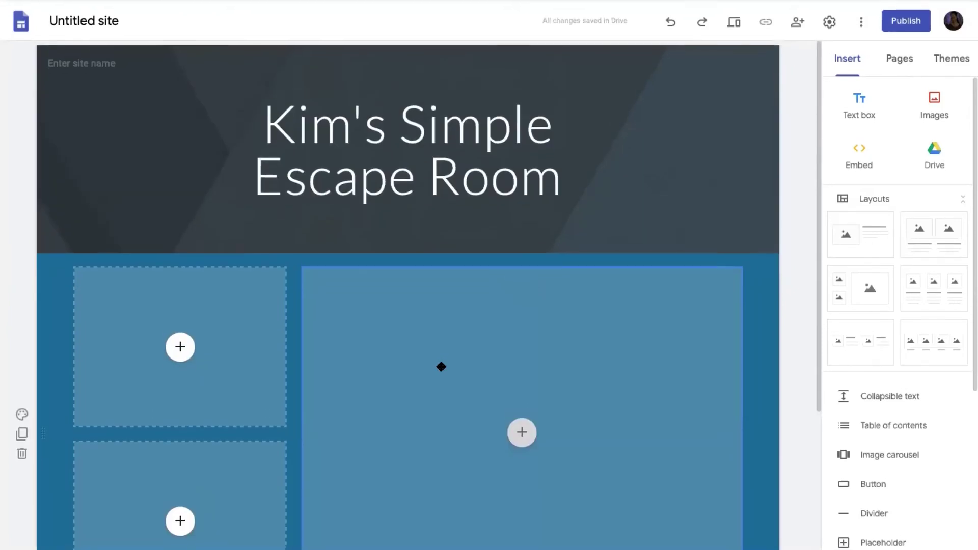
{"action": "scroll", "coordinate": [265, 295], "scroll_direction": "down", "scroll_amount": 1}
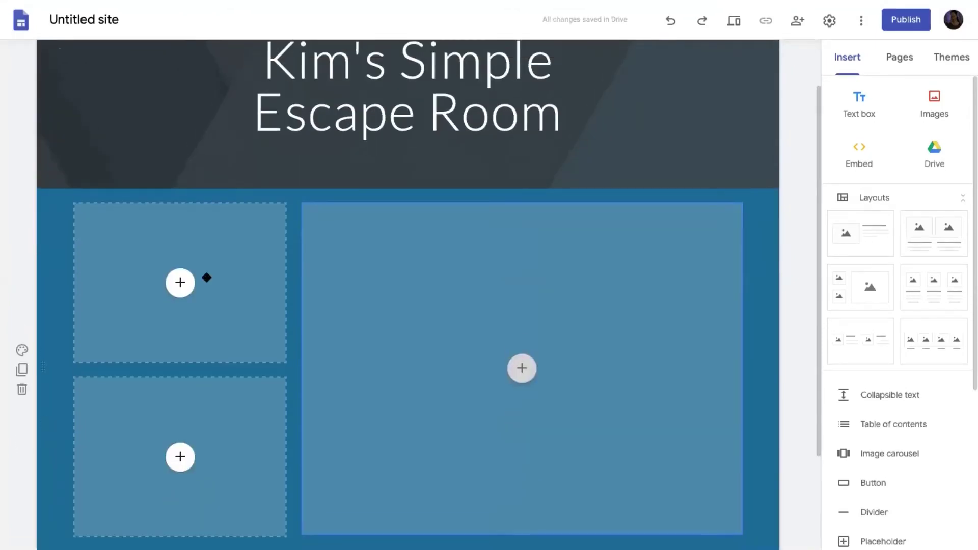
{"action": "left_click", "coordinate": [21, 388]}
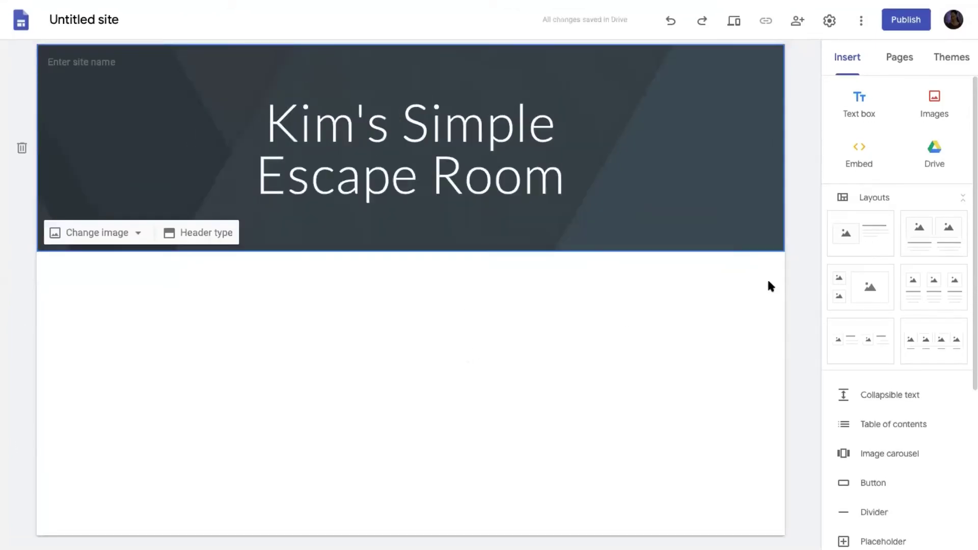
Insert the Untitled form into the page from the Insert panel's Forms option.
{"action": "left_click", "coordinate": [854, 161]}
{"action": "left_click", "coordinate": [571, 334]}
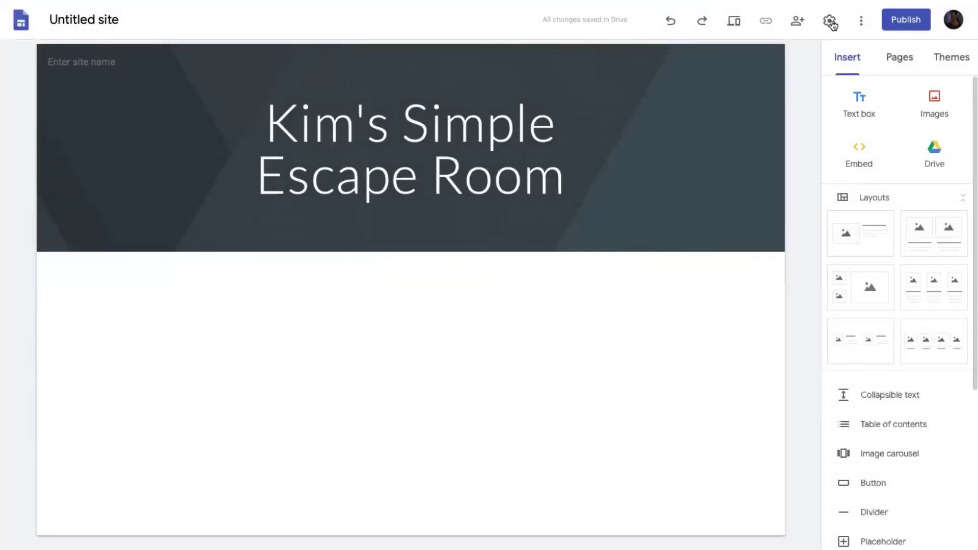
{"action": "left_click", "coordinate": [893, 51]}
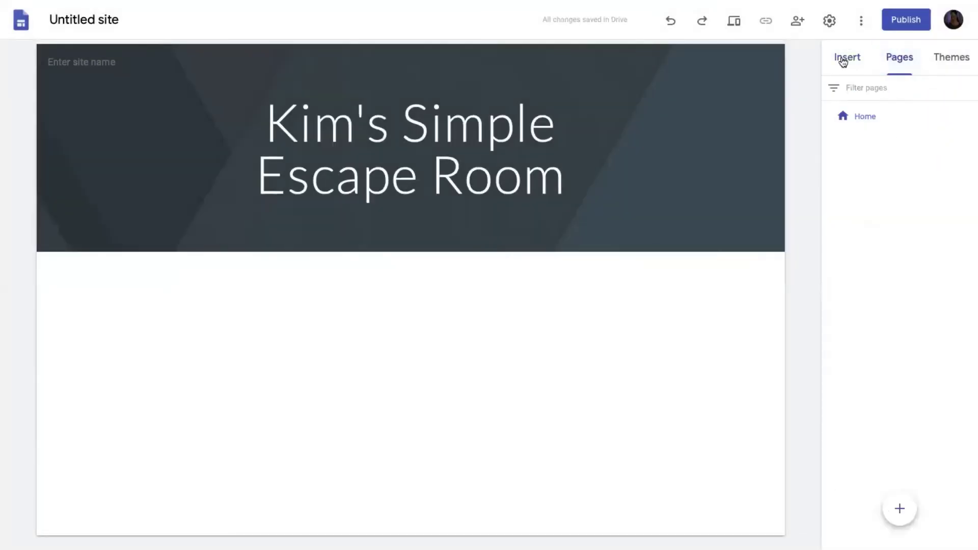
{"action": "left_click", "coordinate": [843, 58]}
{"action": "scroll", "coordinate": [845, 102], "scroll_direction": "down", "scroll_amount": 5}
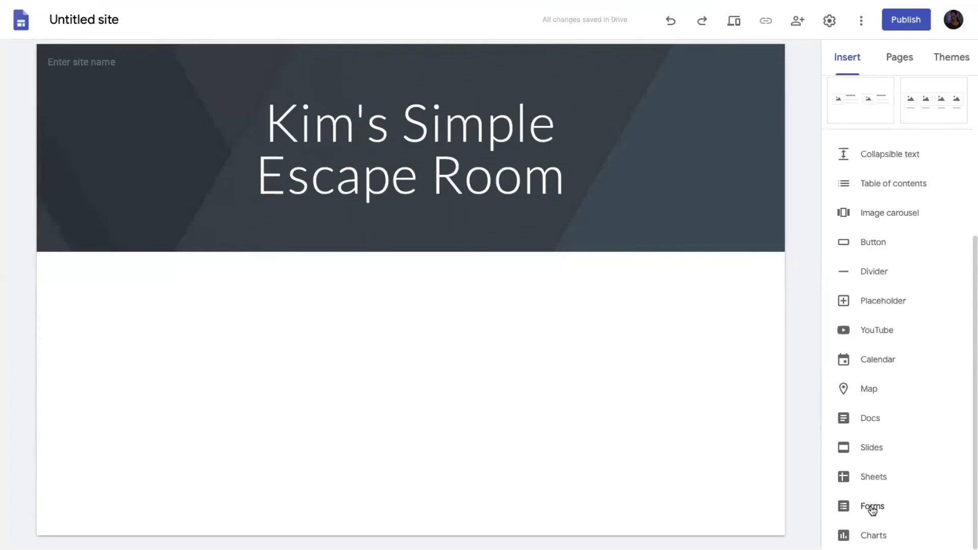
{"action": "left_click", "coordinate": [872, 507]}
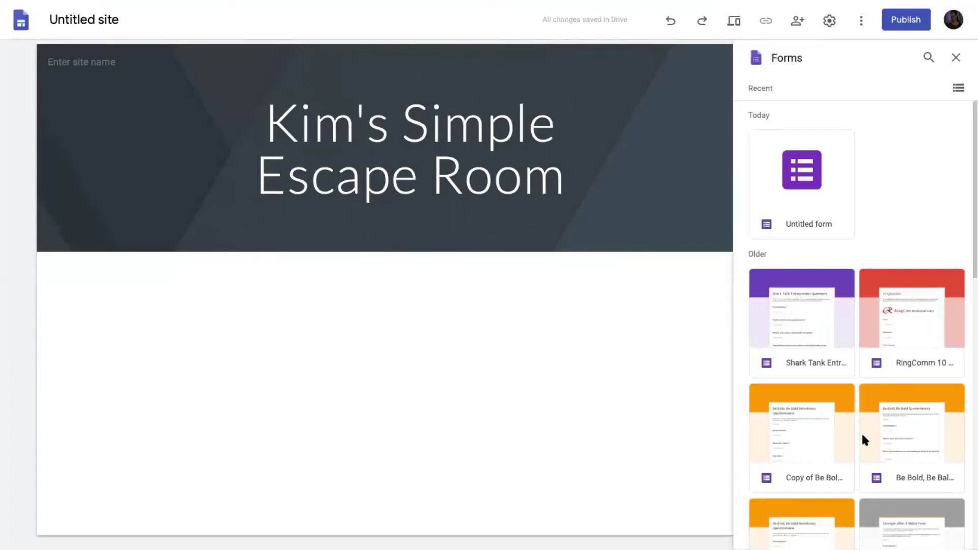
{"action": "left_click", "coordinate": [798, 176]}
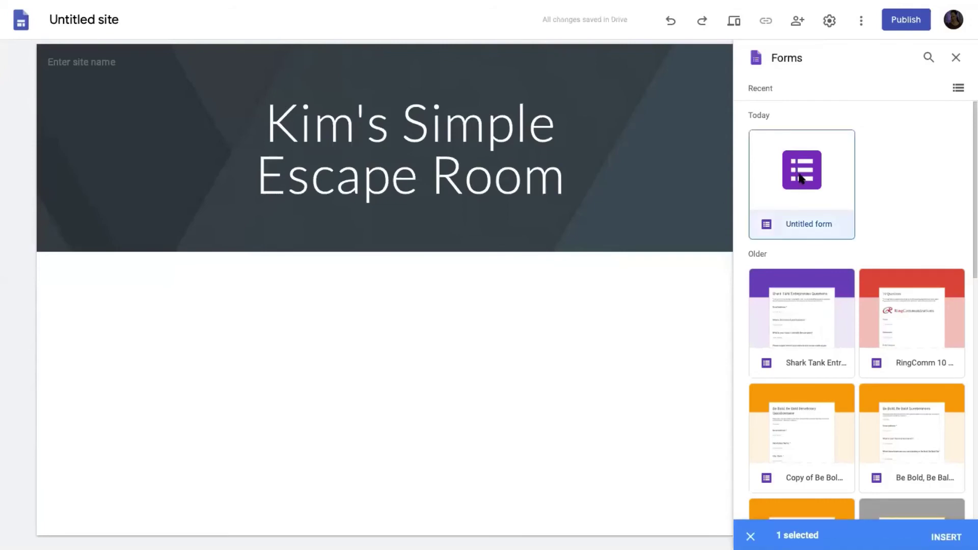
{"action": "left_click", "coordinate": [961, 533]}
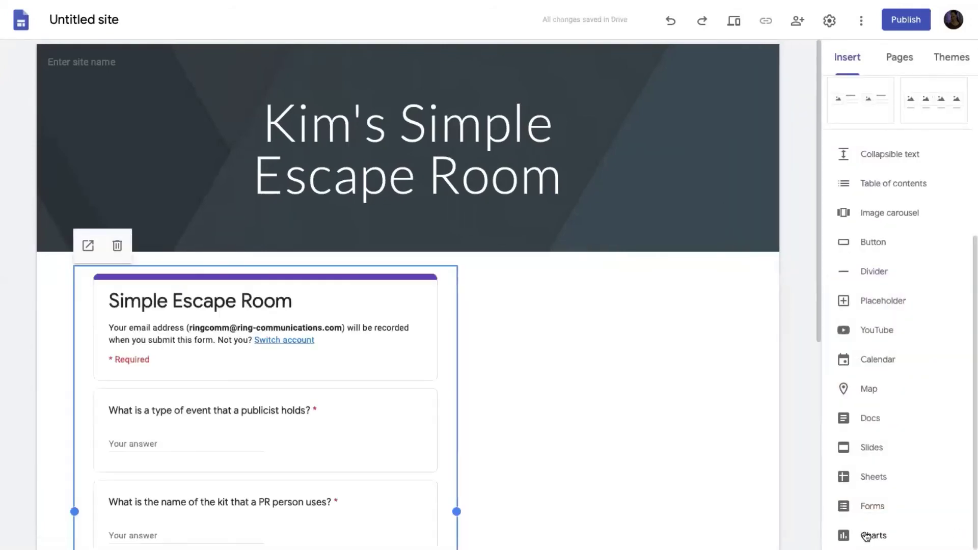
Widen the embedded form across the full page width.
{"action": "scroll", "coordinate": [577, 502], "scroll_direction": "down", "scroll_amount": 2}
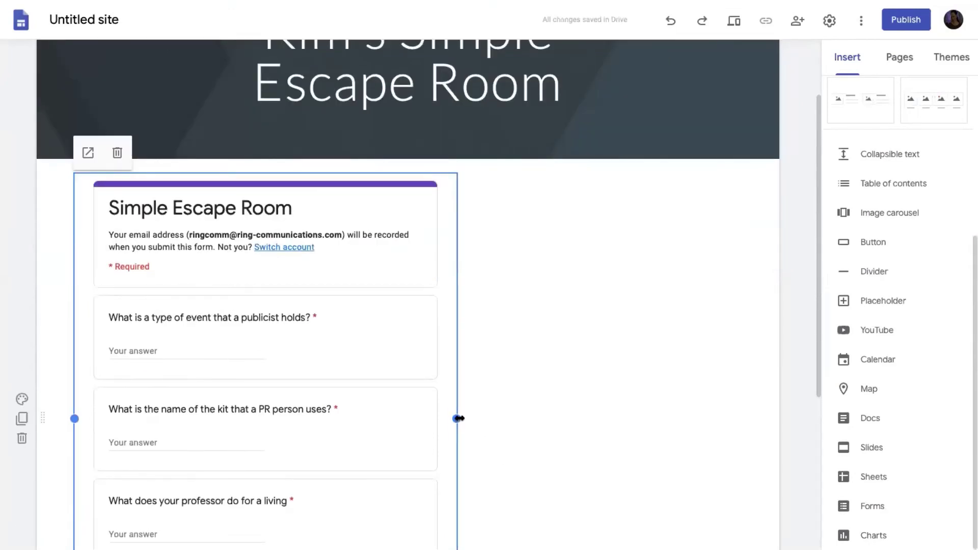
{"action": "left_click_drag", "start_coordinate": [457, 419], "coordinate": [732, 419]}
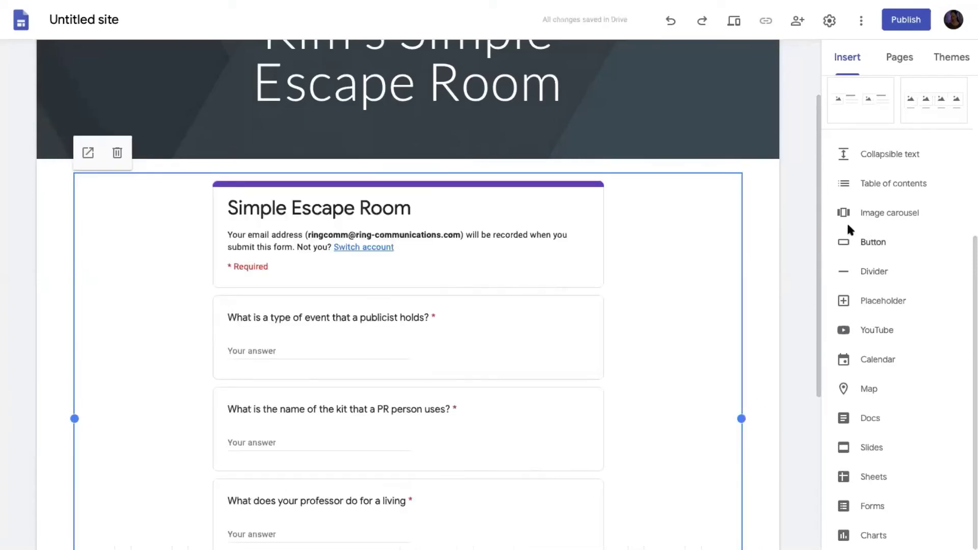
{"action": "scroll", "coordinate": [857, 309], "scroll_direction": "up", "scroll_amount": 5}
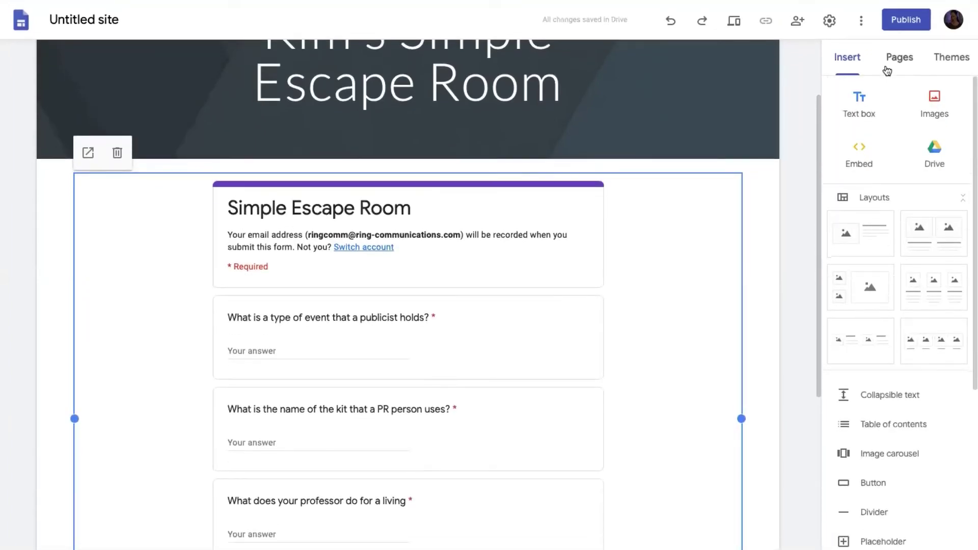
Try the Diplomat theme, then the Aristotle theme with a purple-grey accent colour.
{"action": "left_click", "coordinate": [949, 58]}
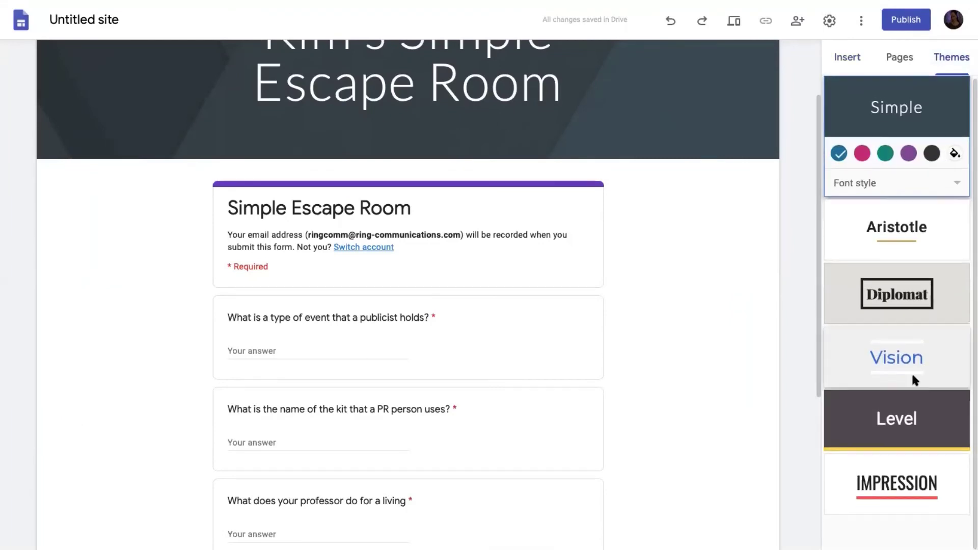
{"action": "left_click", "coordinate": [897, 316]}
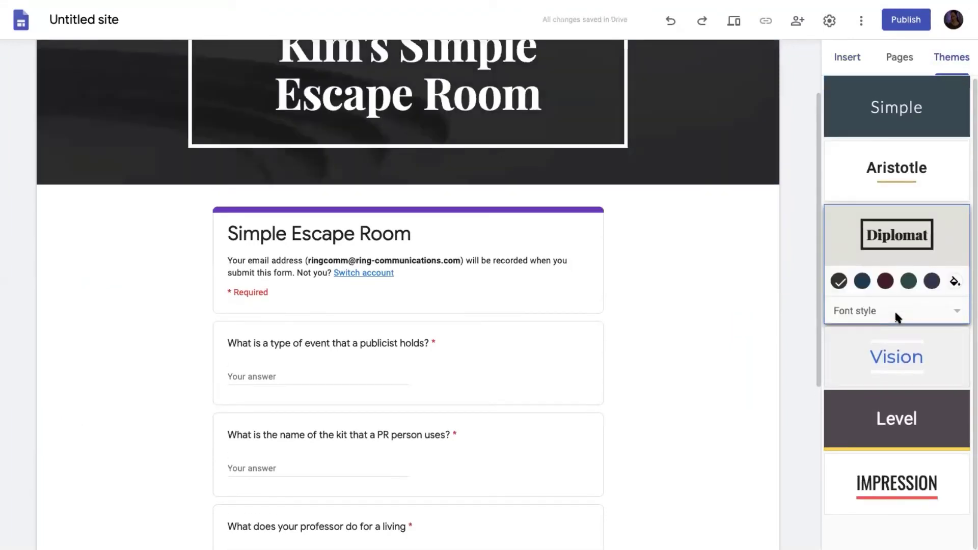
{"action": "left_click", "coordinate": [893, 166]}
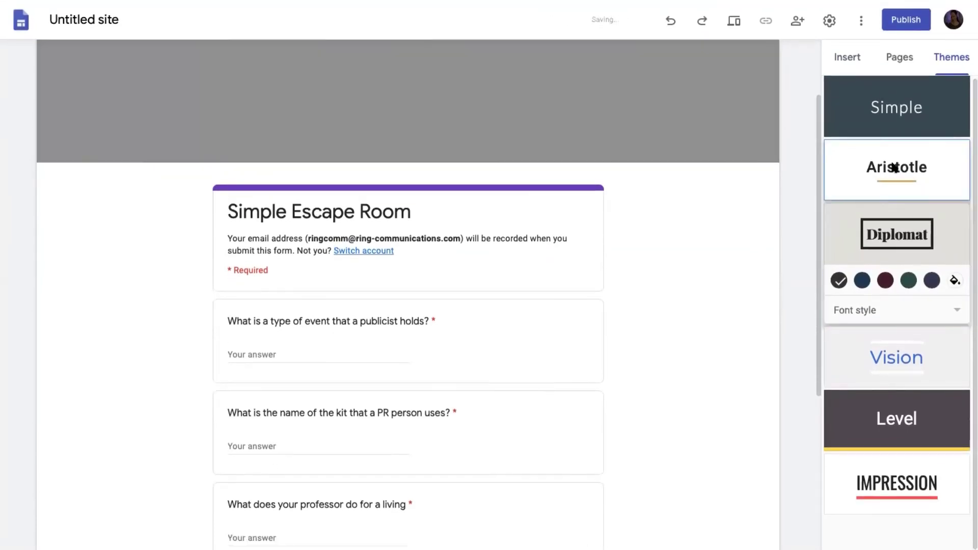
{"action": "left_click", "coordinate": [909, 216]}
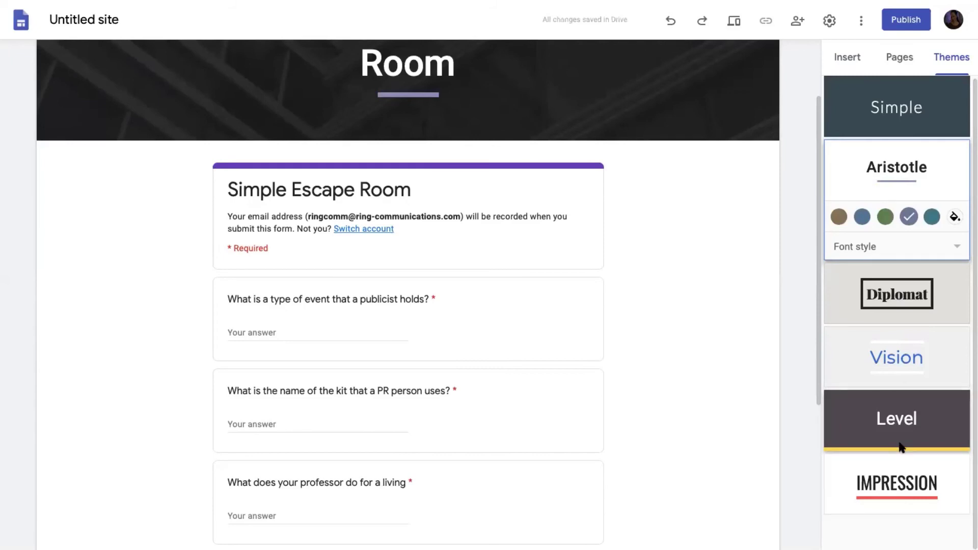
Apply the Impression theme with a green header colour and the Frank font style.
{"action": "left_click", "coordinate": [910, 487]}
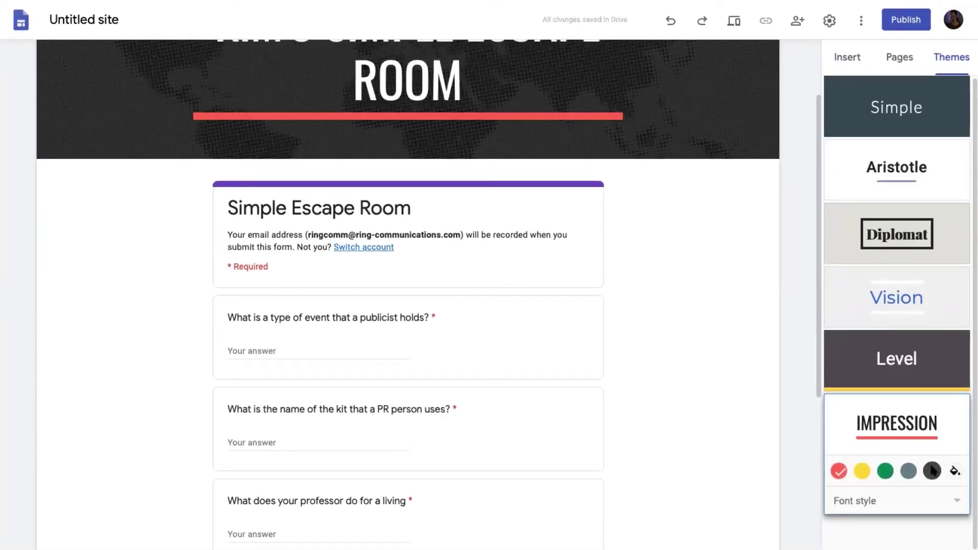
{"action": "left_click", "coordinate": [933, 471]}
{"action": "left_click", "coordinate": [906, 472]}
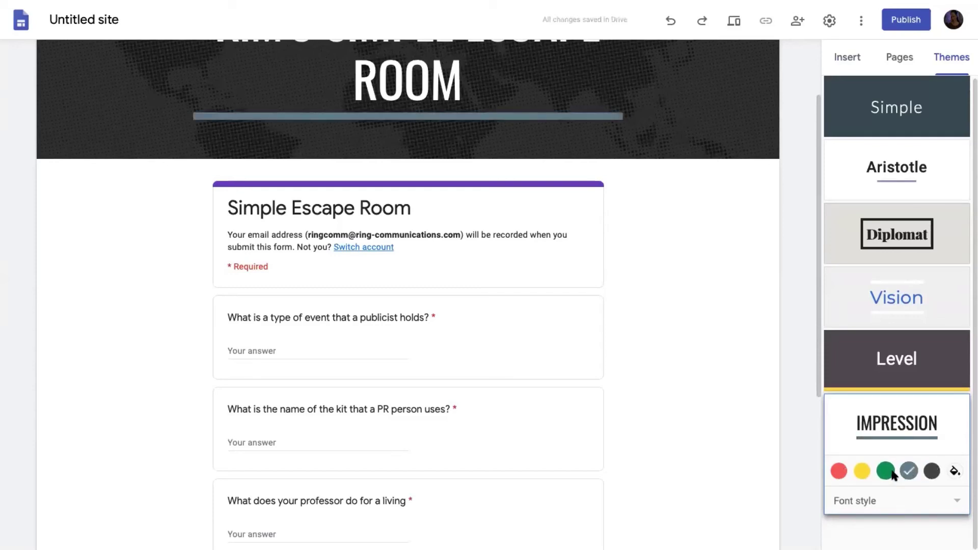
{"action": "left_click", "coordinate": [892, 475]}
{"action": "left_click", "coordinate": [889, 504]}
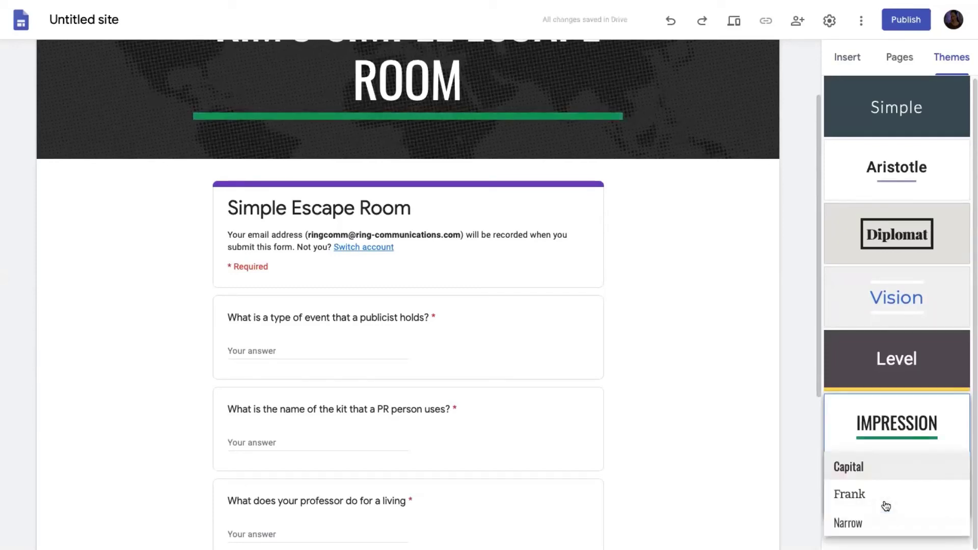
{"action": "left_click", "coordinate": [852, 497]}
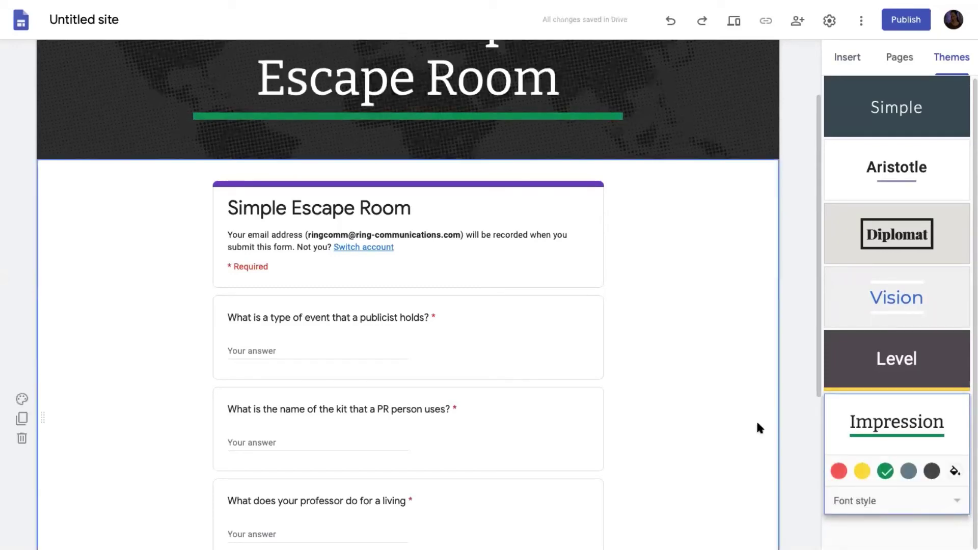
{"action": "scroll", "coordinate": [756, 420], "scroll_direction": "up", "scroll_amount": 3}
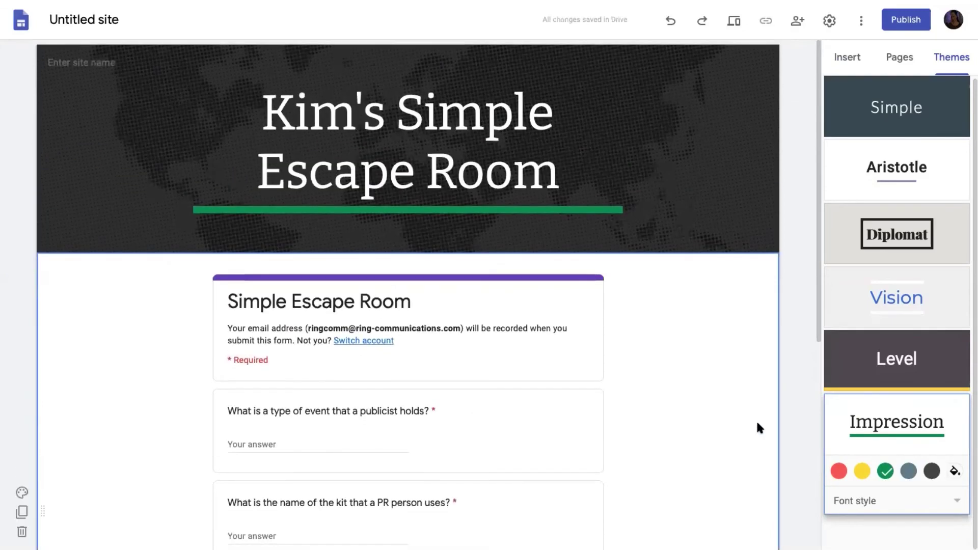
Publish the site at the web address kimsescaperoom.
{"action": "left_click", "coordinate": [907, 19]}
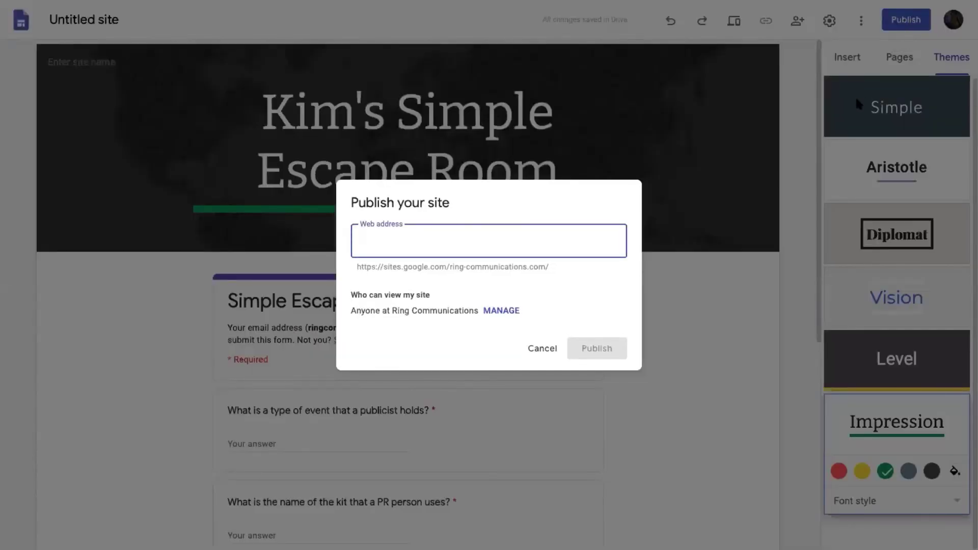
{"action": "type", "text": "kimsesca"}
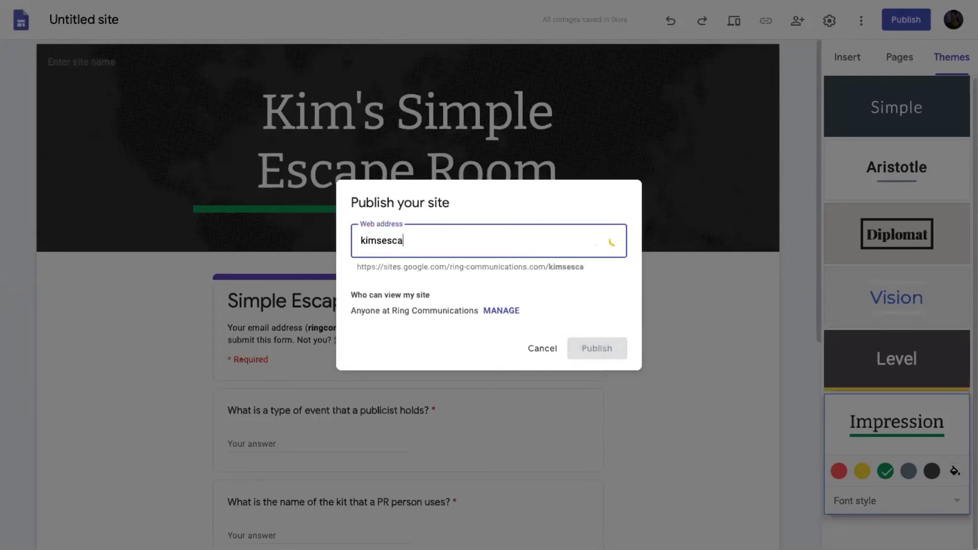
{"action": "type", "text": "peroom"}
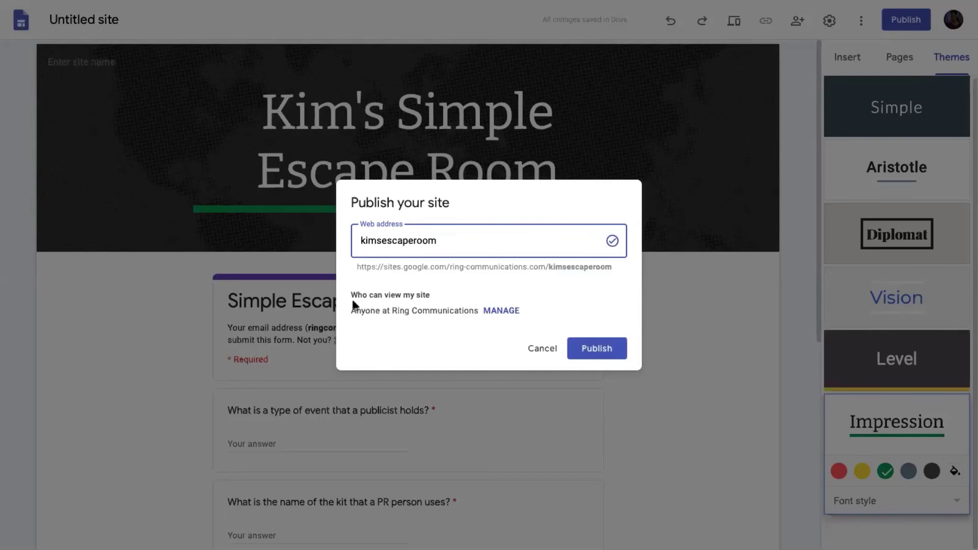
{"action": "left_click_drag", "start_coordinate": [358, 263], "coordinate": [614, 275]}
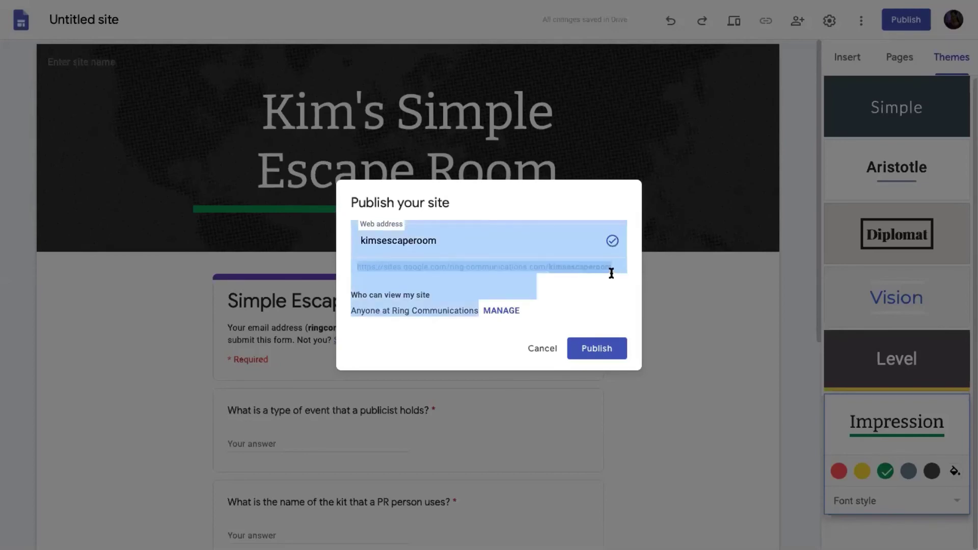
{"action": "left_click", "coordinate": [559, 315]}
{"action": "left_click", "coordinate": [594, 340]}
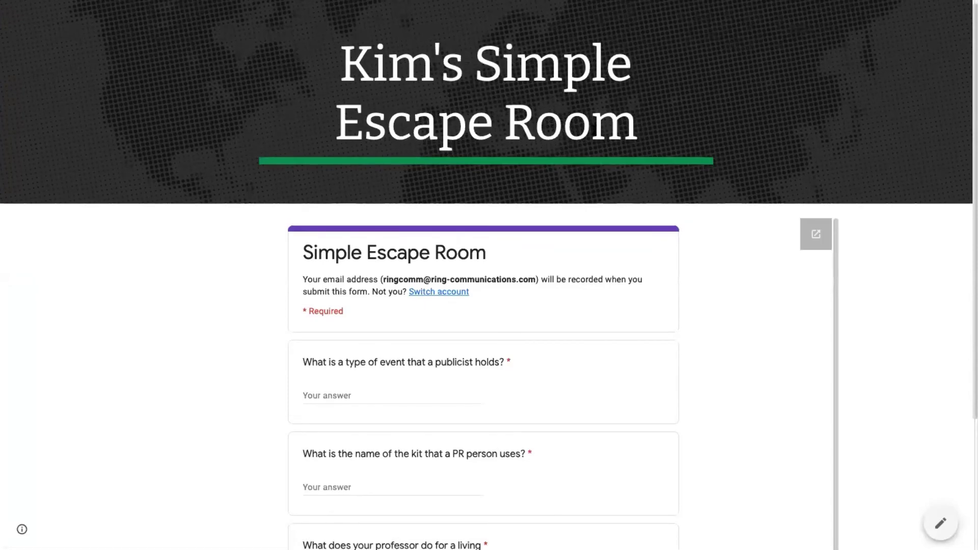
Answer the publicist event question 'press conference', then correct it to 'Press Conference' after the capitalisation error.
{"action": "left_click", "coordinate": [354, 395]}
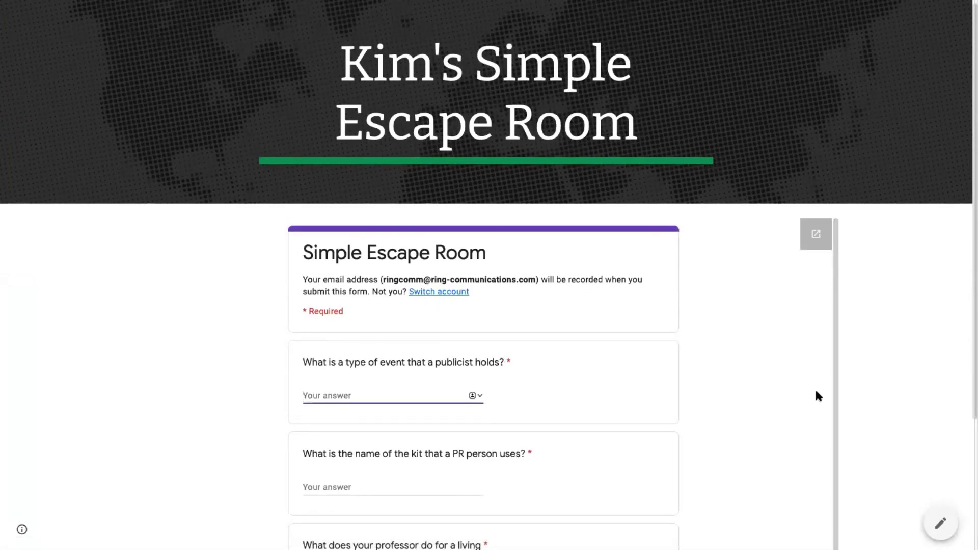
{"action": "type", "text": "press conference"}
{"action": "left_click", "coordinate": [590, 485]}
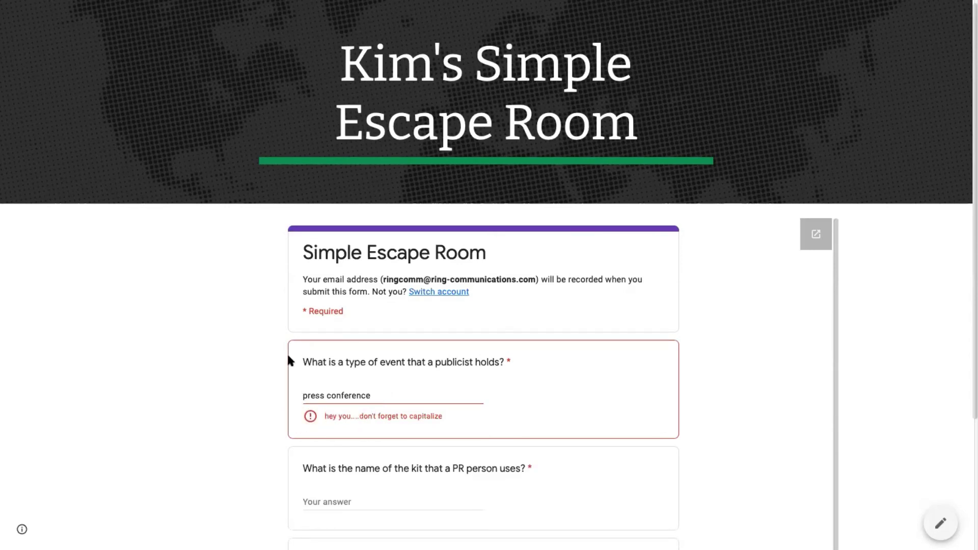
{"action": "mouse_move", "coordinate": [641, 6]}
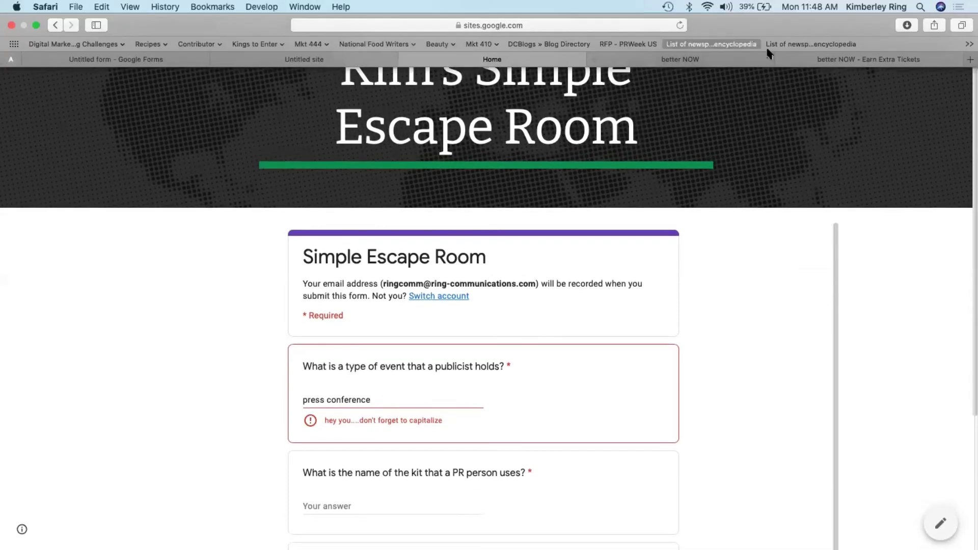
{"action": "scroll", "coordinate": [644, 296], "scroll_direction": "down", "scroll_amount": 1}
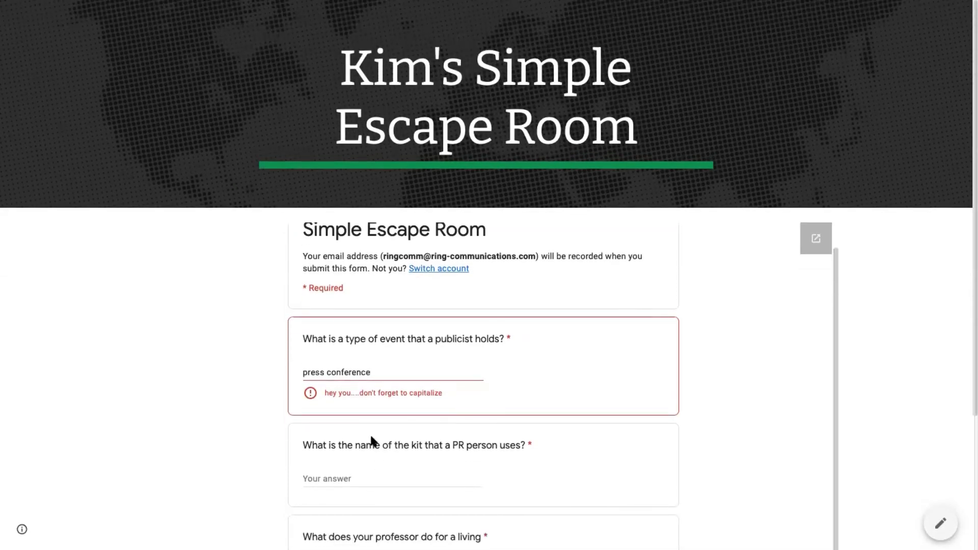
{"action": "left_click_drag", "start_coordinate": [372, 371], "coordinate": [203, 348]}
{"action": "type", "text": "Pres"}
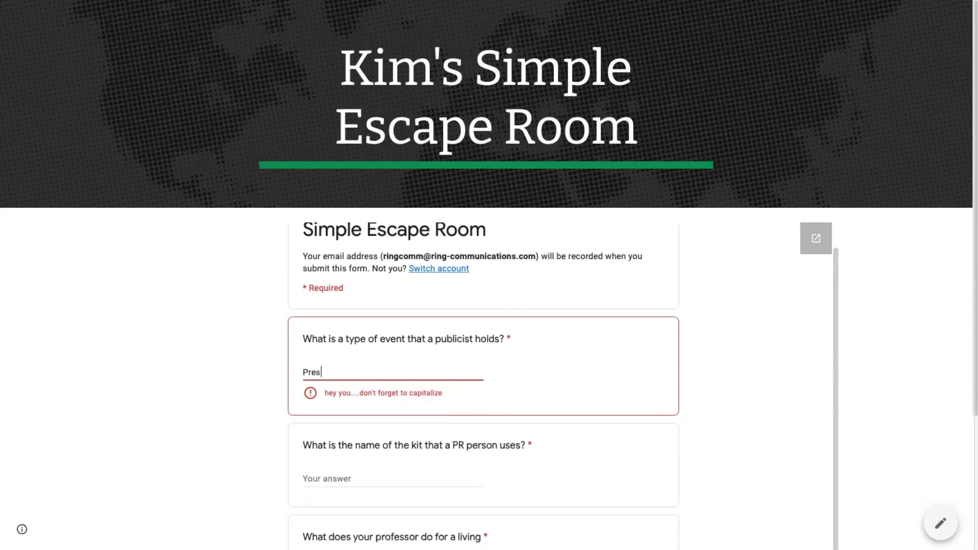
{"action": "type", "text": "s Conference"}
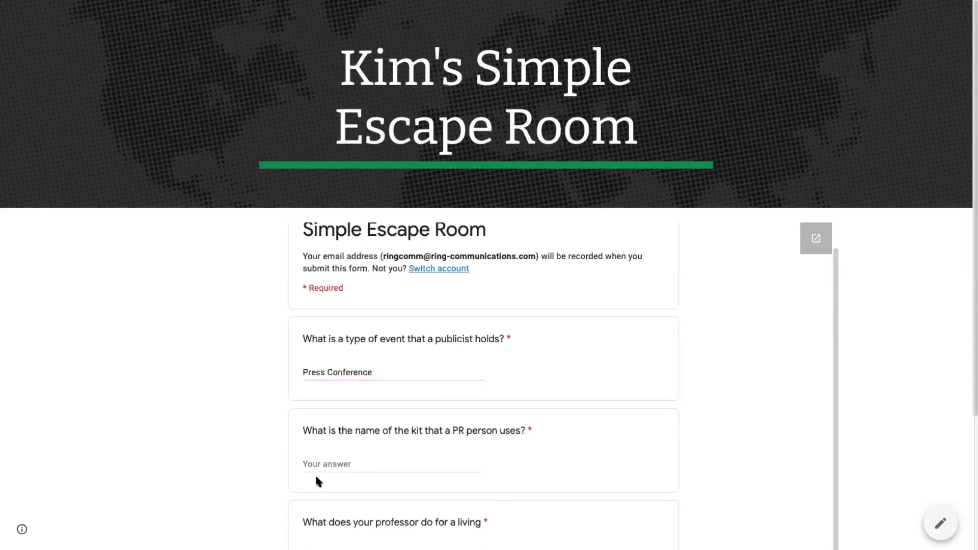
Answer the PR kit question, changing 'Press Kit' to lowercase 'press kit'.
{"action": "left_click", "coordinate": [319, 461]}
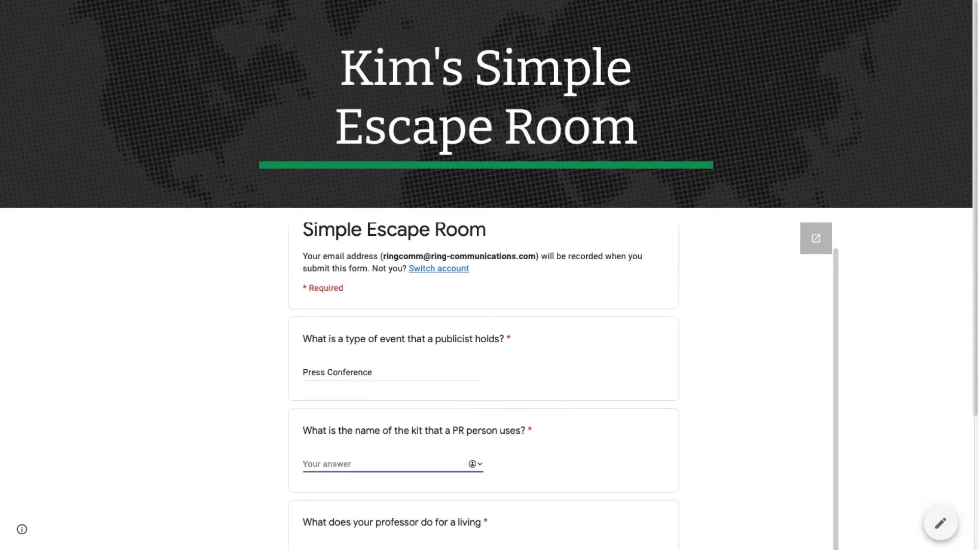
{"action": "type", "text": "Press Kit"}
{"action": "key", "text": "Tab"}
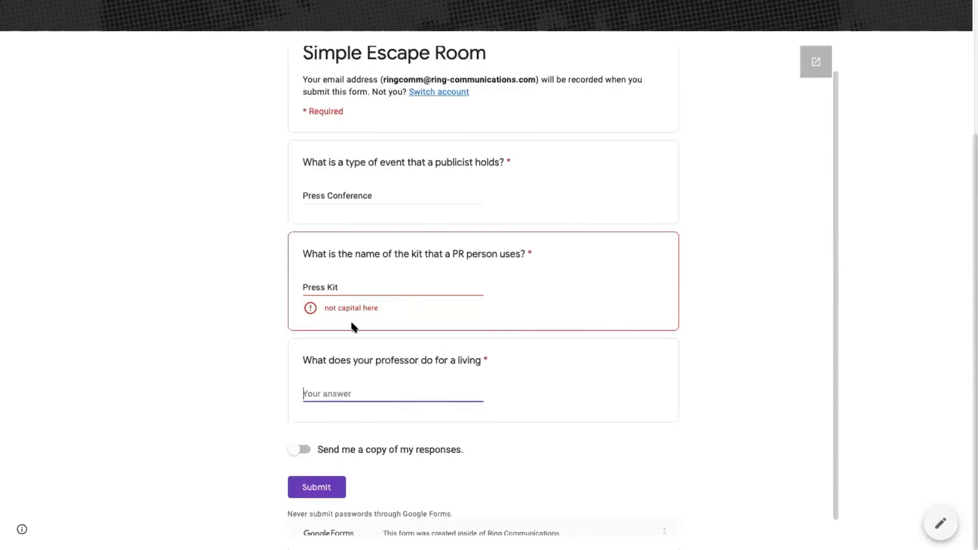
{"action": "key", "text": "shift+Tab"}
{"action": "type", "text": "press k"}
{"action": "key", "text": "BackSpace"}
{"action": "key", "text": "BackSpace"}
{"action": "type", "text": "kit"}
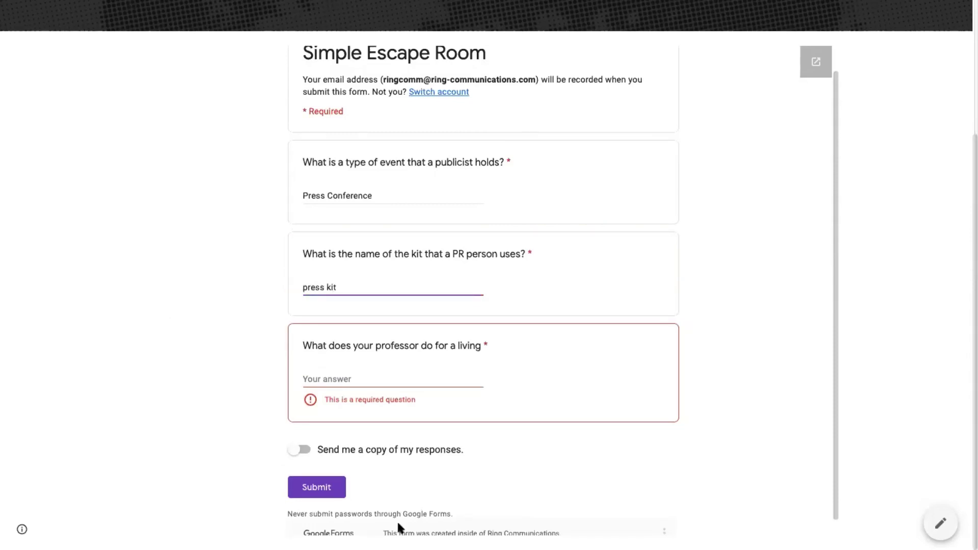
Answer the third question with 'publicist' and submit the form.
{"action": "left_click", "coordinate": [323, 495]}
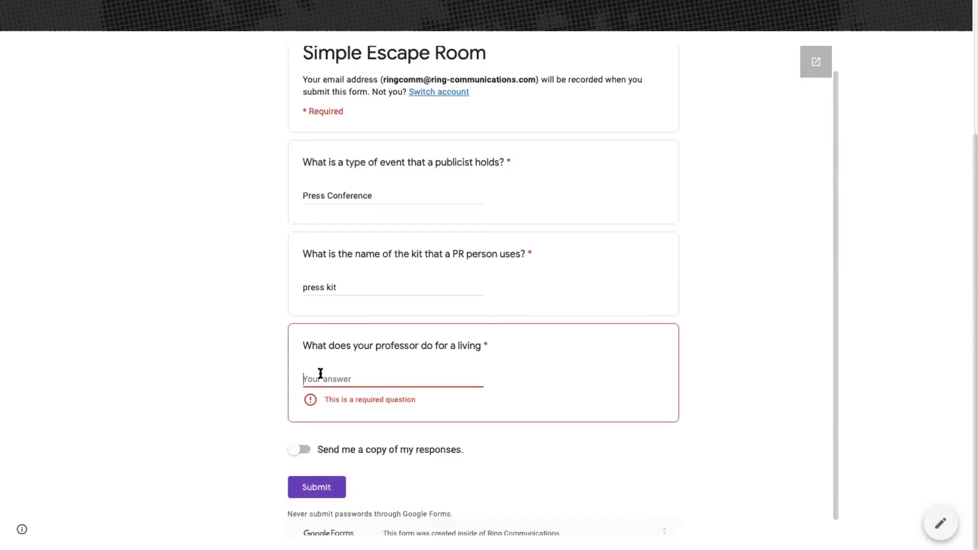
{"action": "type", "text": "publicisgt"}
{"action": "key", "text": "BackSpace"}
{"action": "key", "text": "BackSpace"}
{"action": "type", "text": "t"}
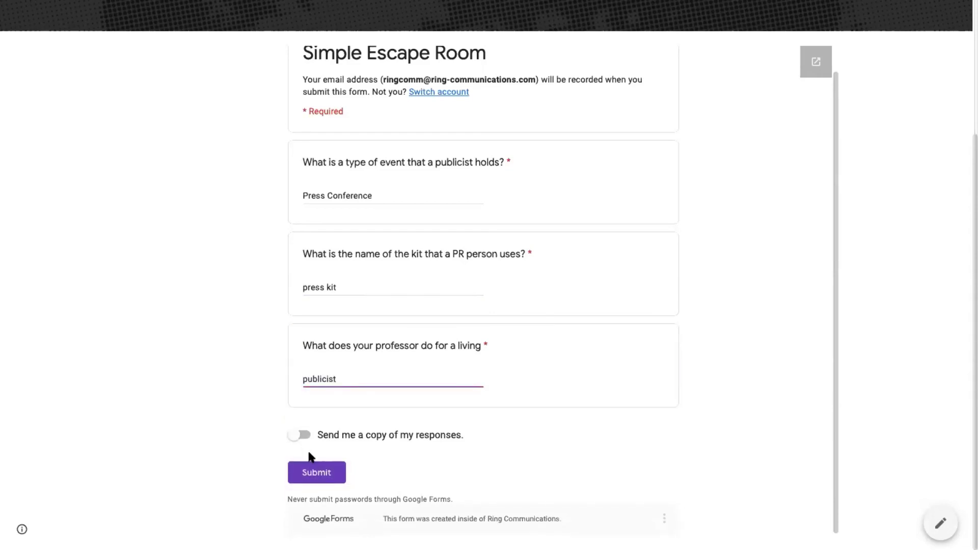
{"action": "left_click", "coordinate": [323, 471]}
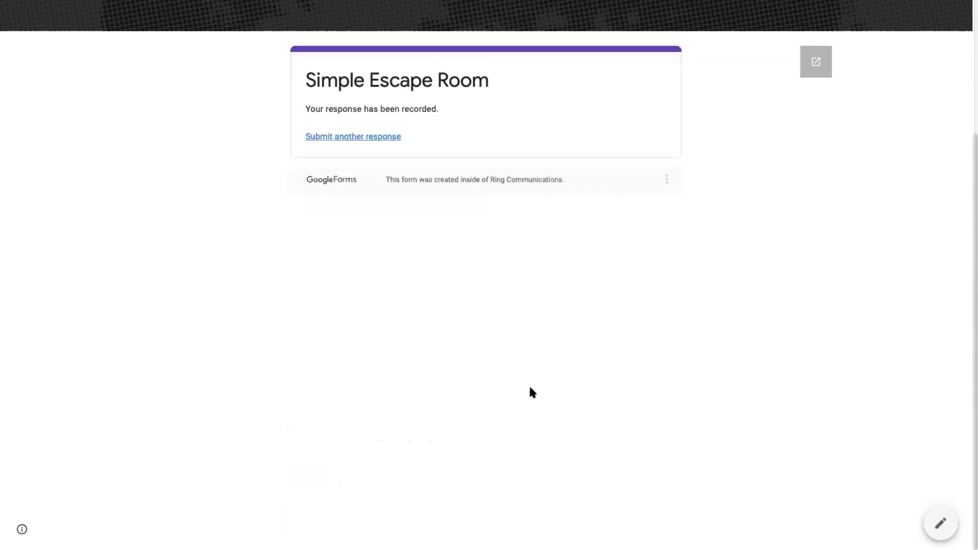
{"action": "scroll", "coordinate": [530, 391], "scroll_direction": "up", "scroll_amount": 4}
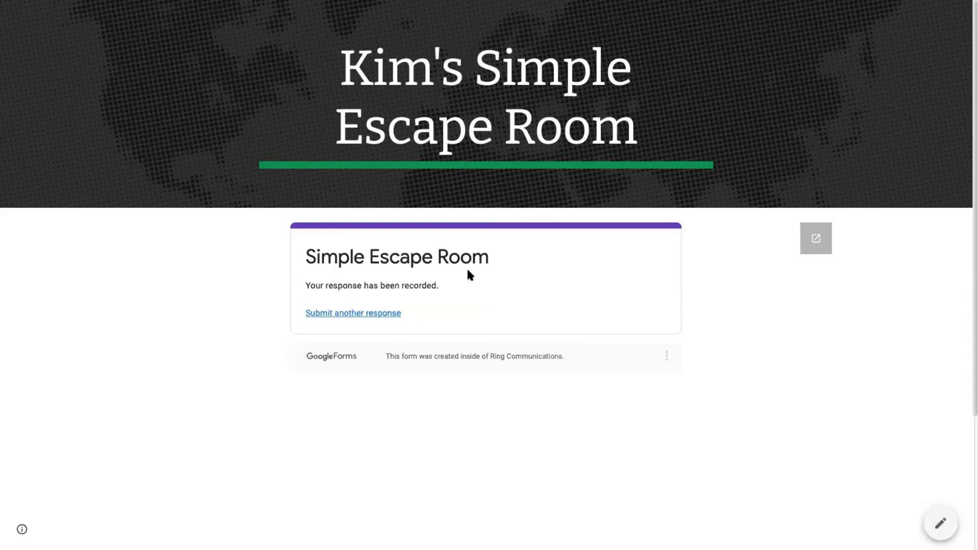
{"action": "mouse_move", "coordinate": [754, 6]}
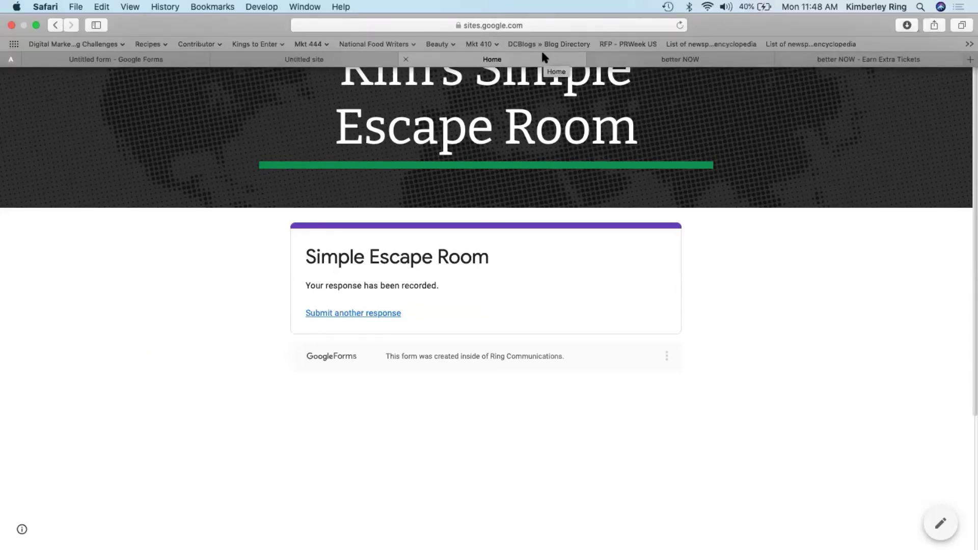
Back in the site editor, create a new page named 'Level' from the Pages list.
{"action": "left_click", "coordinate": [331, 59]}
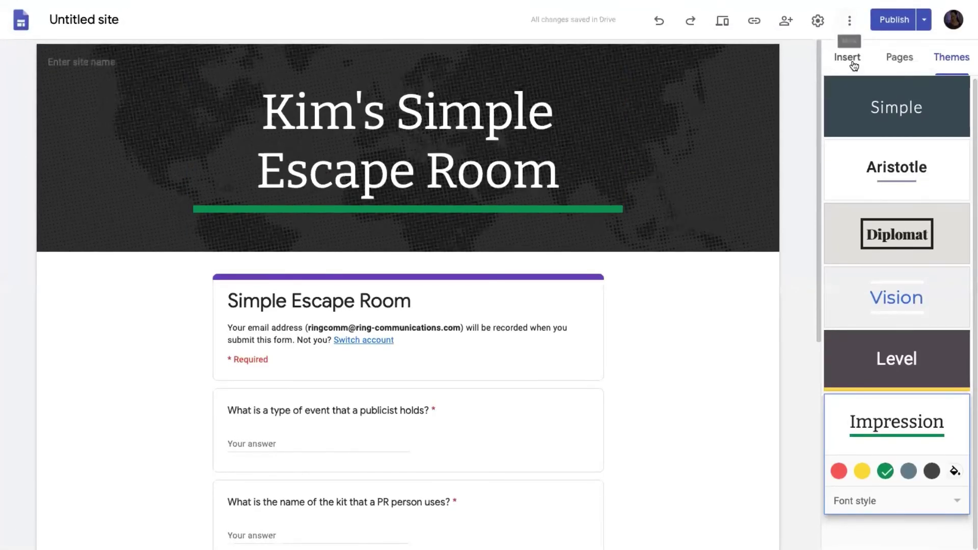
{"action": "left_click", "coordinate": [853, 66]}
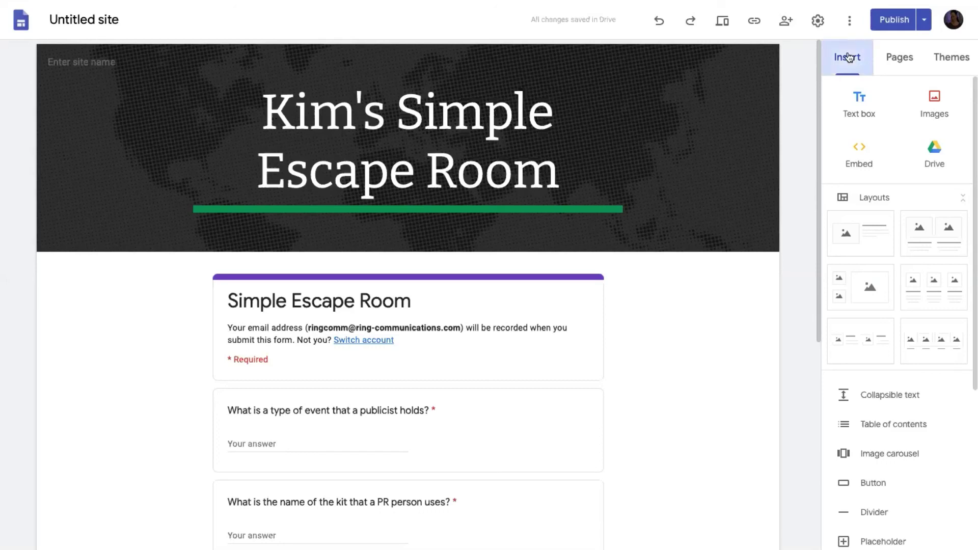
{"action": "left_click", "coordinate": [900, 61]}
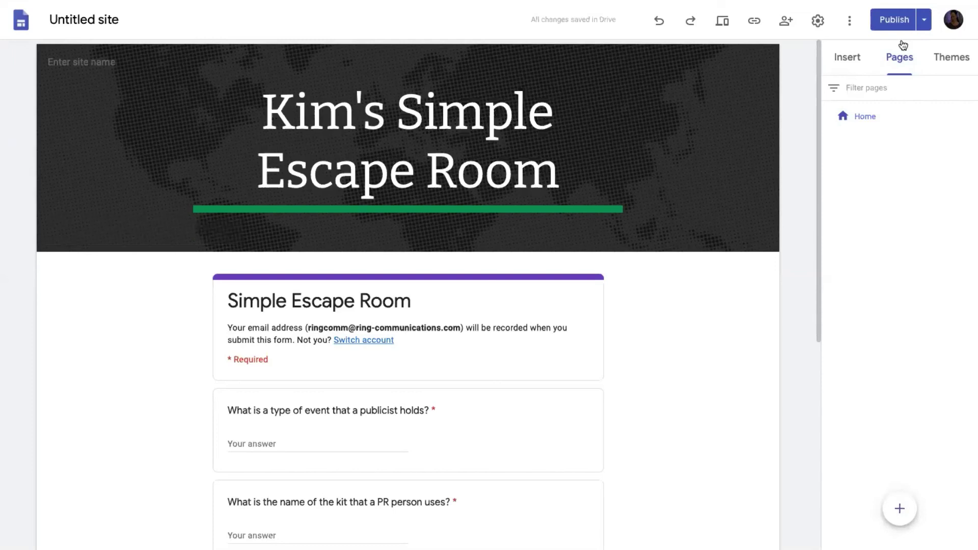
{"action": "left_click", "coordinate": [899, 509]}
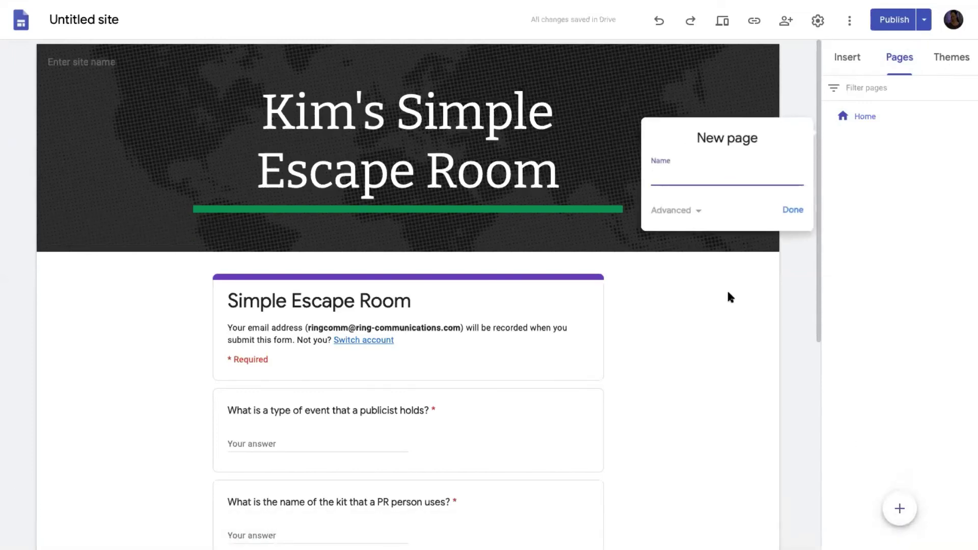
{"action": "type", "text": "Level"}
{"action": "left_click", "coordinate": [798, 206]}
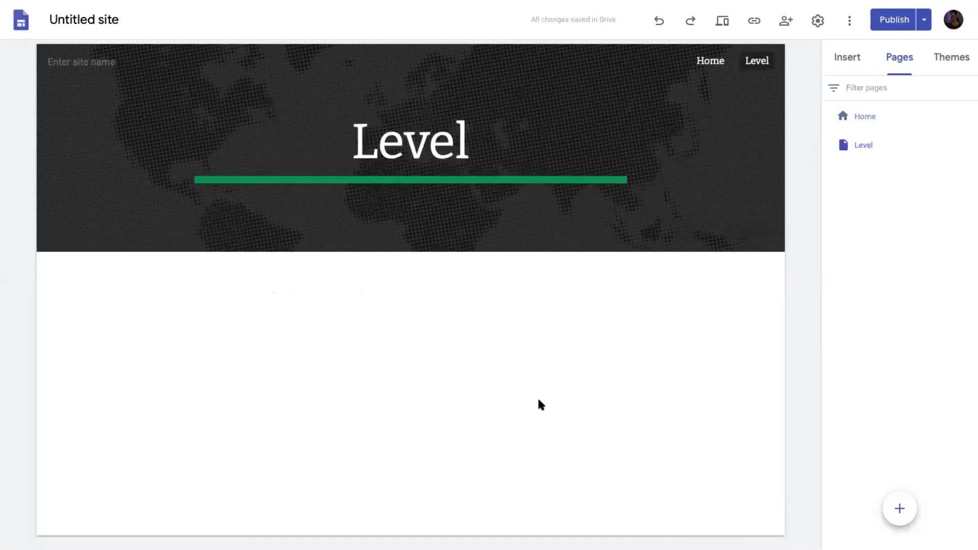